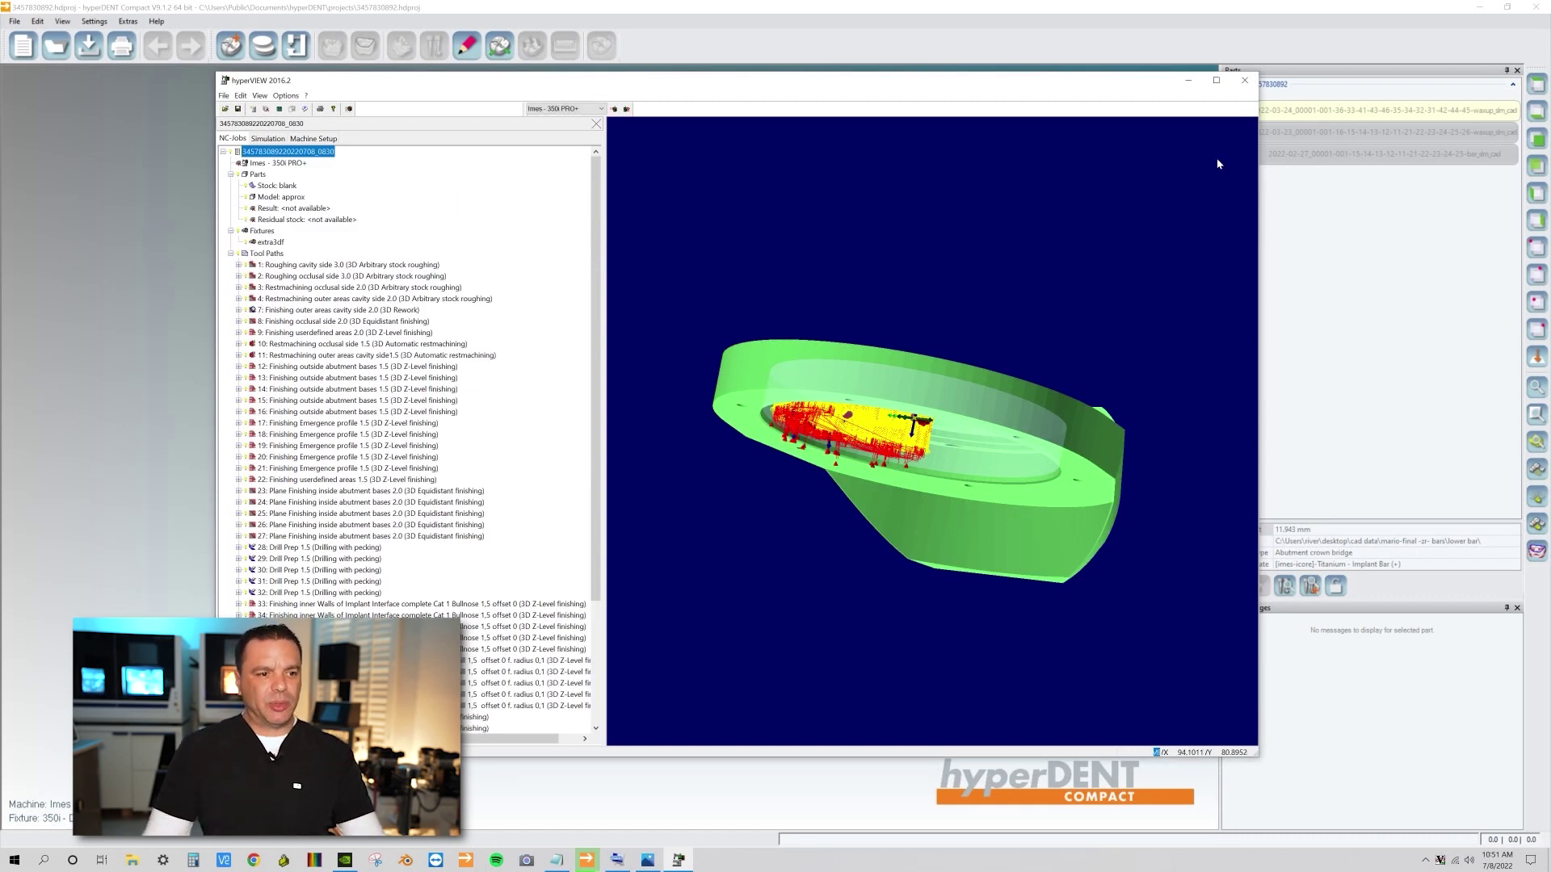
- Maximize the hyperVIEW window and hide the fixtures so the blank and its tool paths can be viewed from above
{"action": "left_click_drag", "start_coordinate": [1022, 81], "coordinate": [1027, 59]}
{"action": "left_click", "coordinate": [1220, 57]}
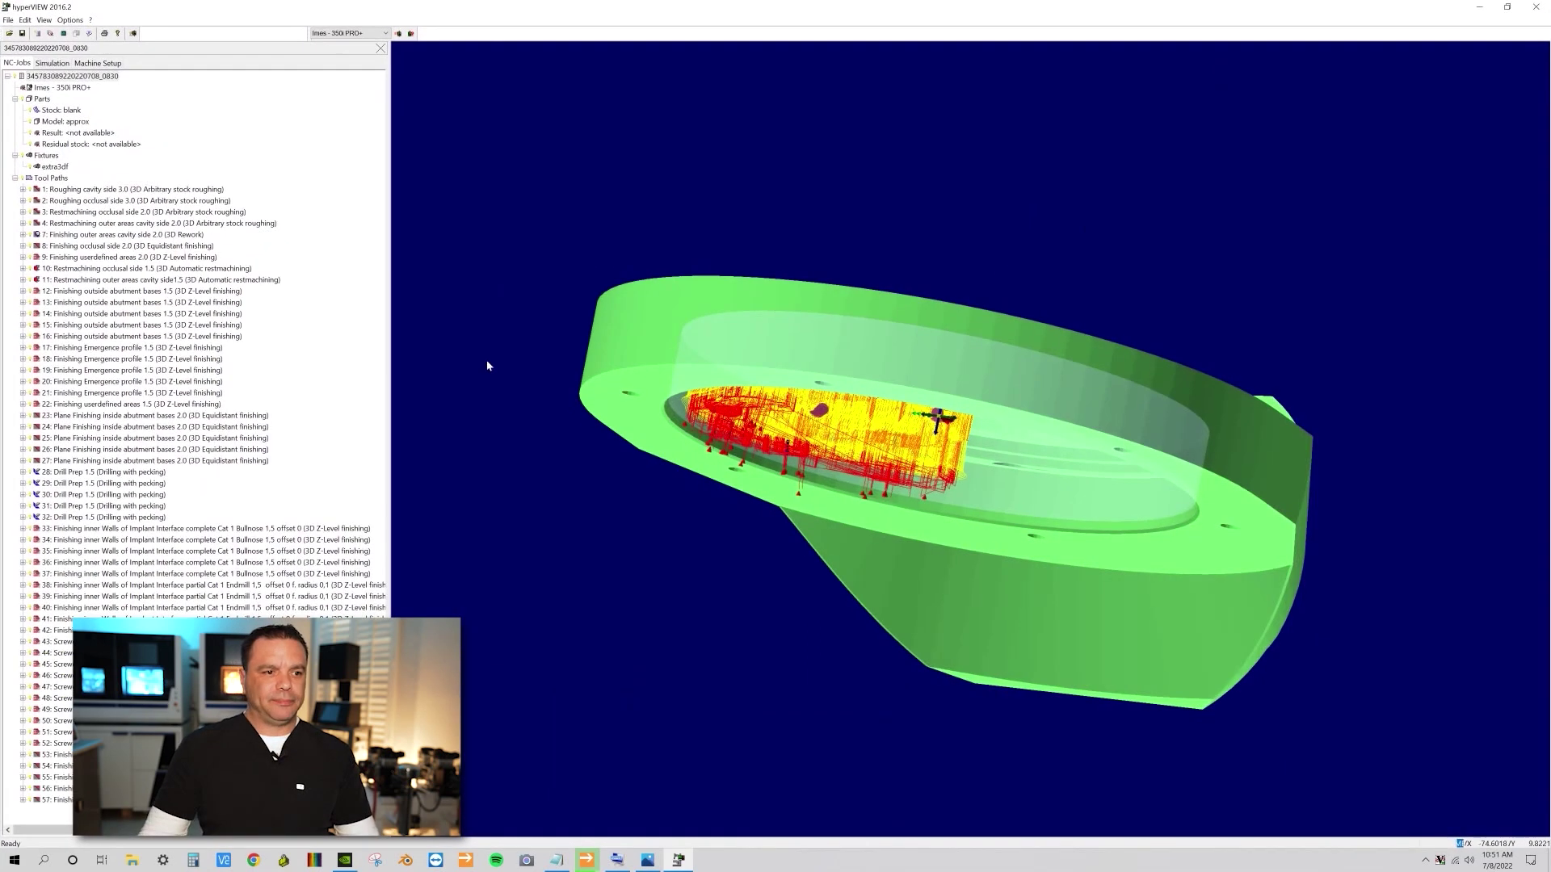
{"action": "left_click", "coordinate": [47, 156]}
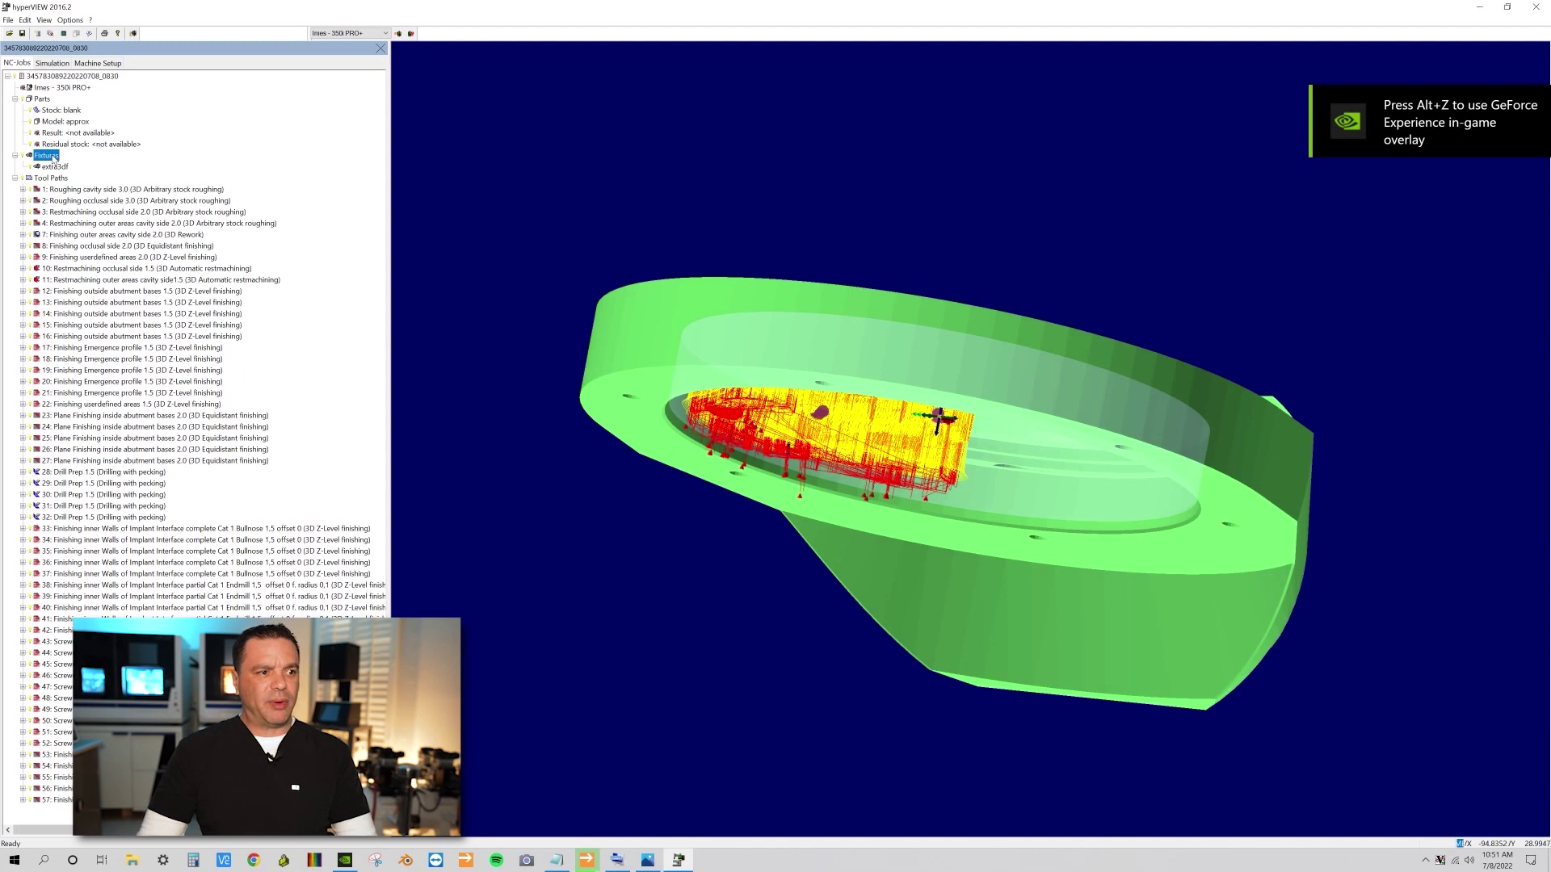
{"action": "right_click", "coordinate": [53, 159]}
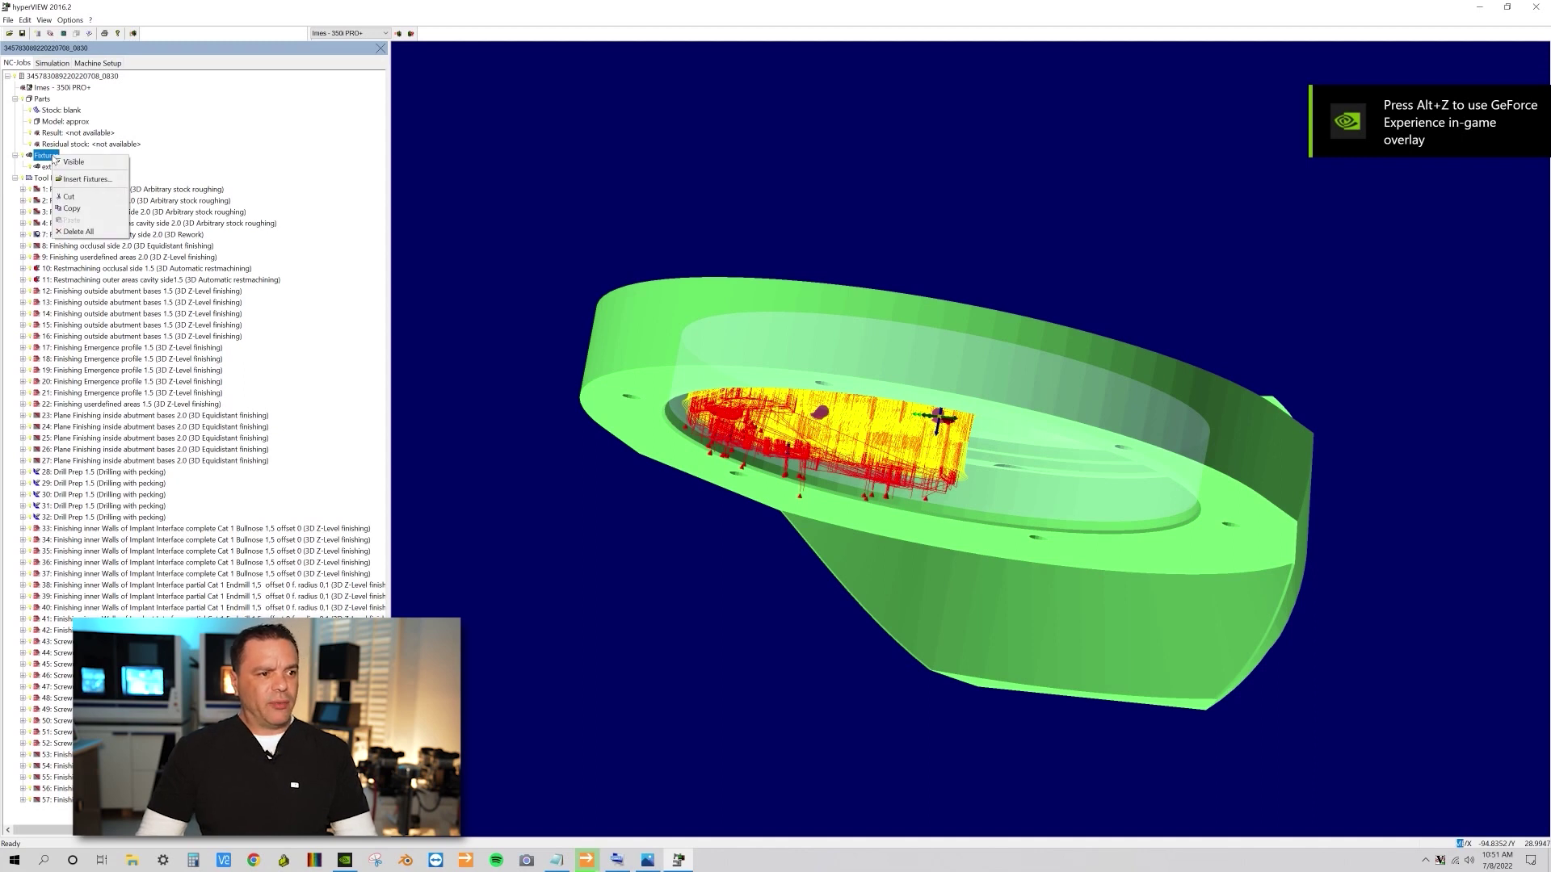
{"action": "left_click", "coordinate": [74, 162]}
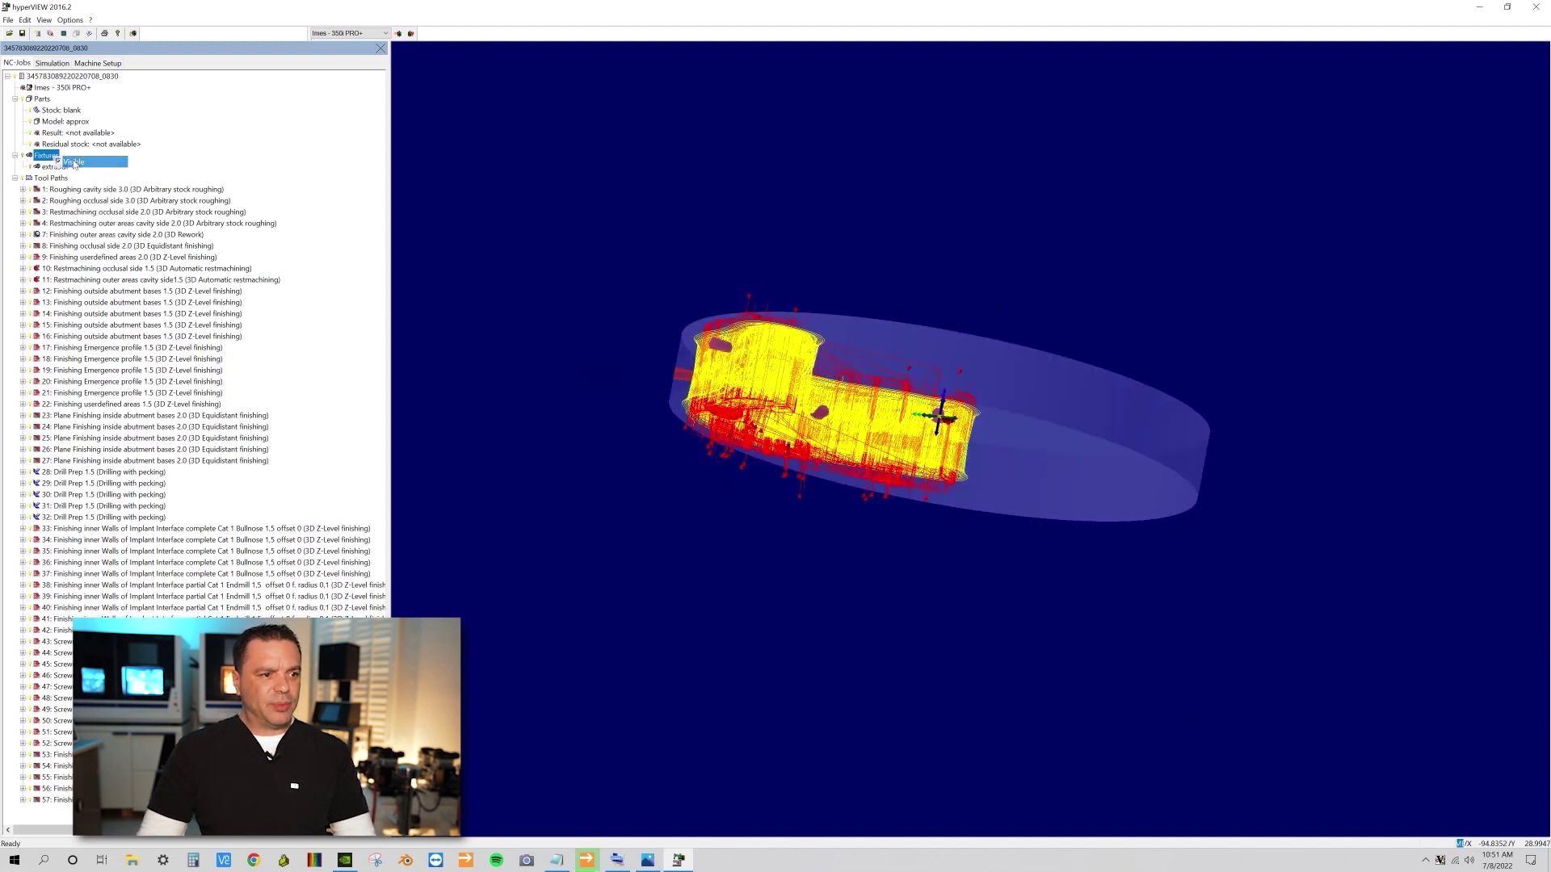
{"action": "middle_click_drag", "start_coordinate": [782, 279], "coordinate": [999, 354]}
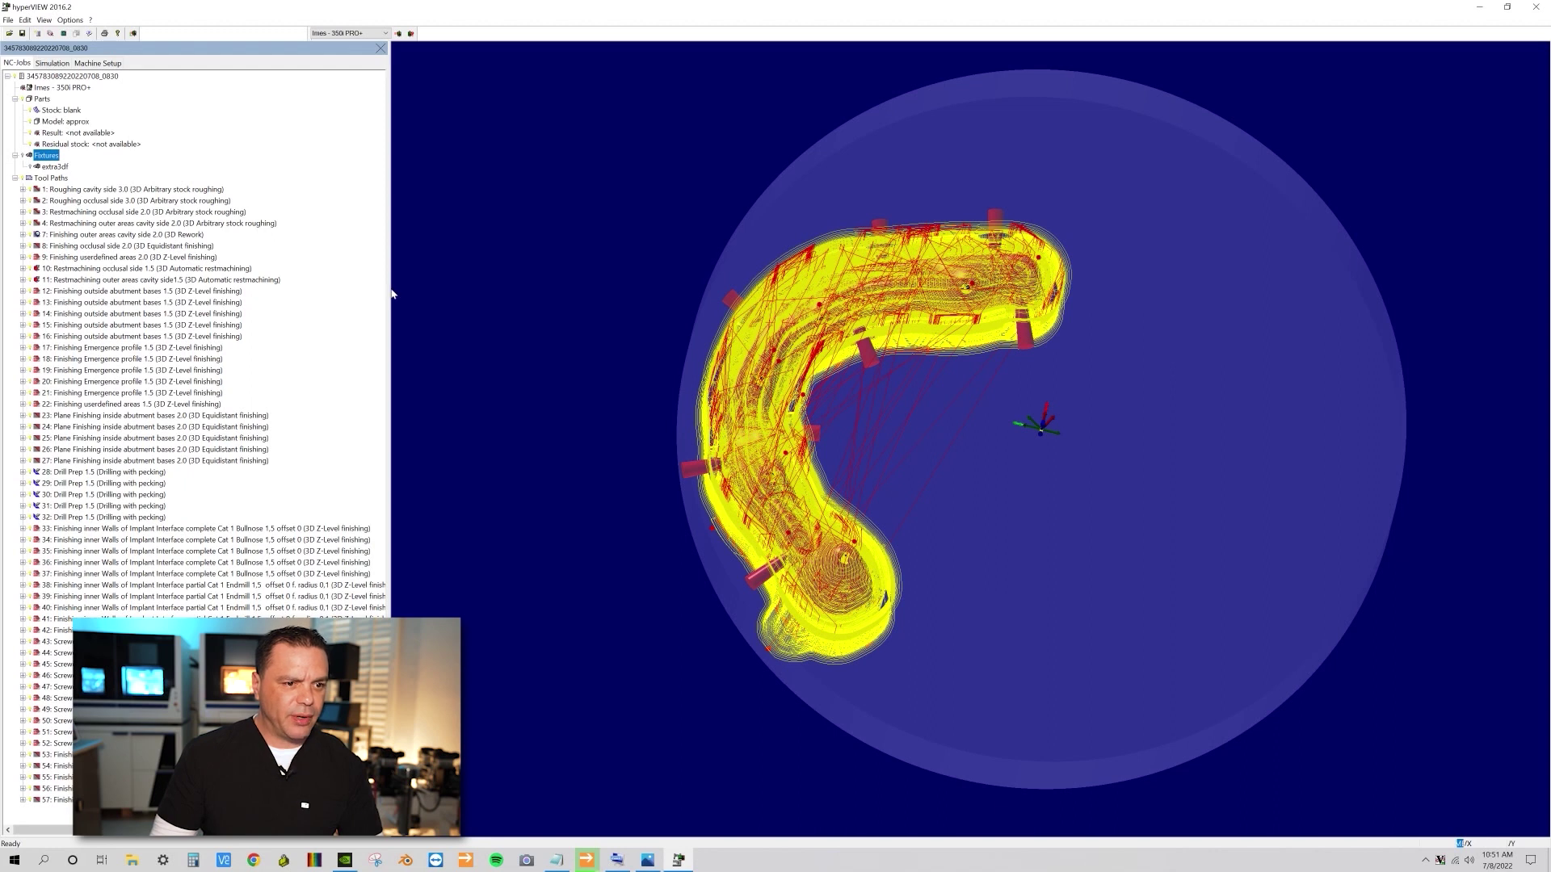
- Widen the job tree and examine the sequence of tool path operations, from roughing through the final finishing jobs
{"action": "left_click_drag", "start_coordinate": [389, 292], "coordinate": [678, 299]}
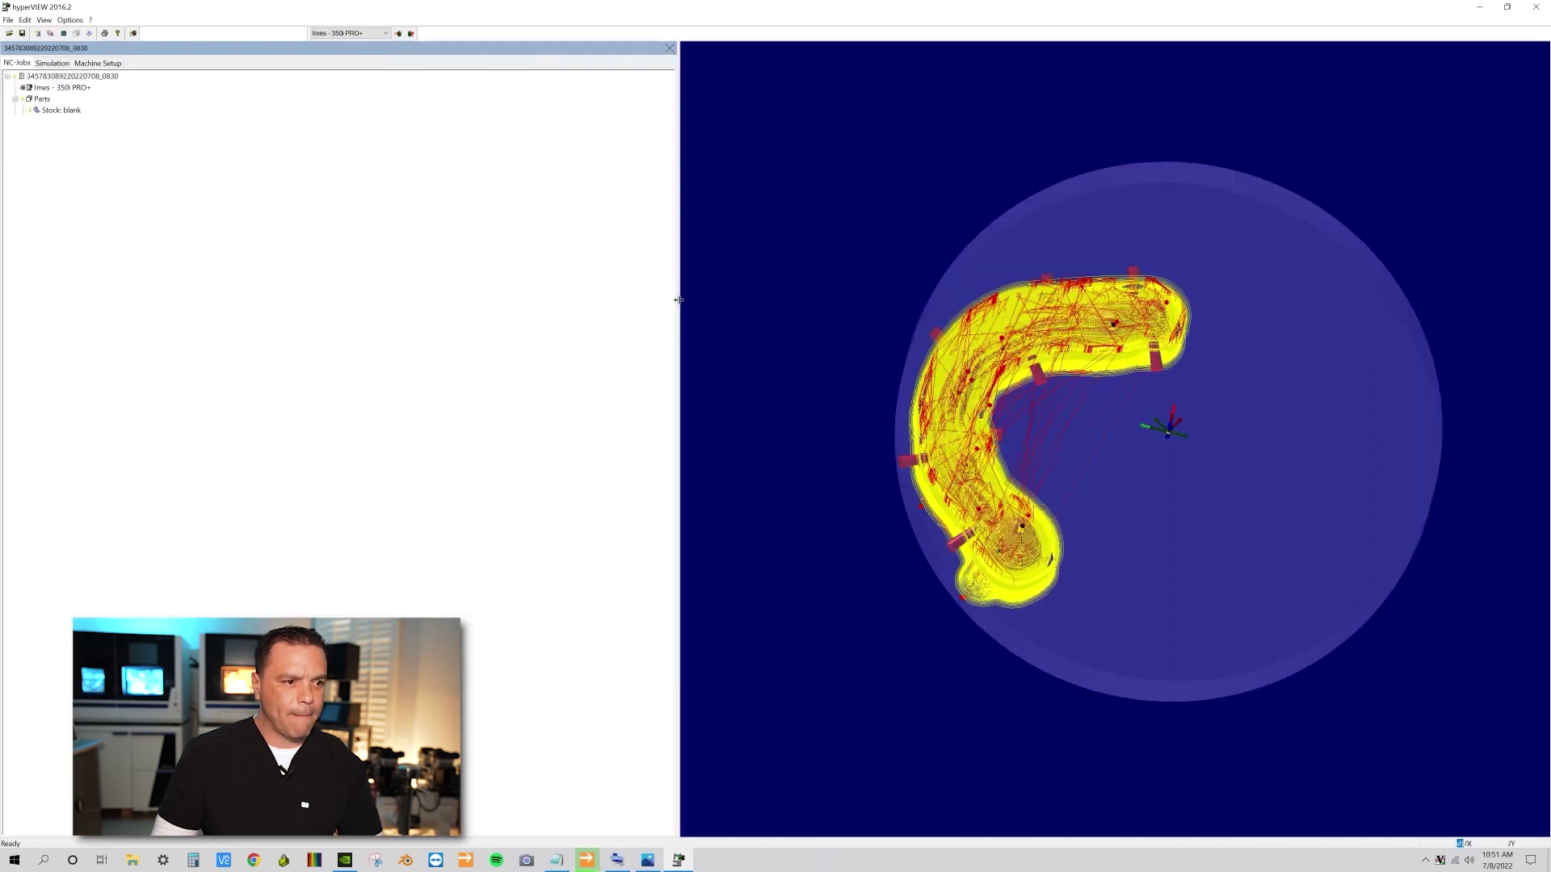
{"action": "mouse_move", "coordinate": [116, 189]}
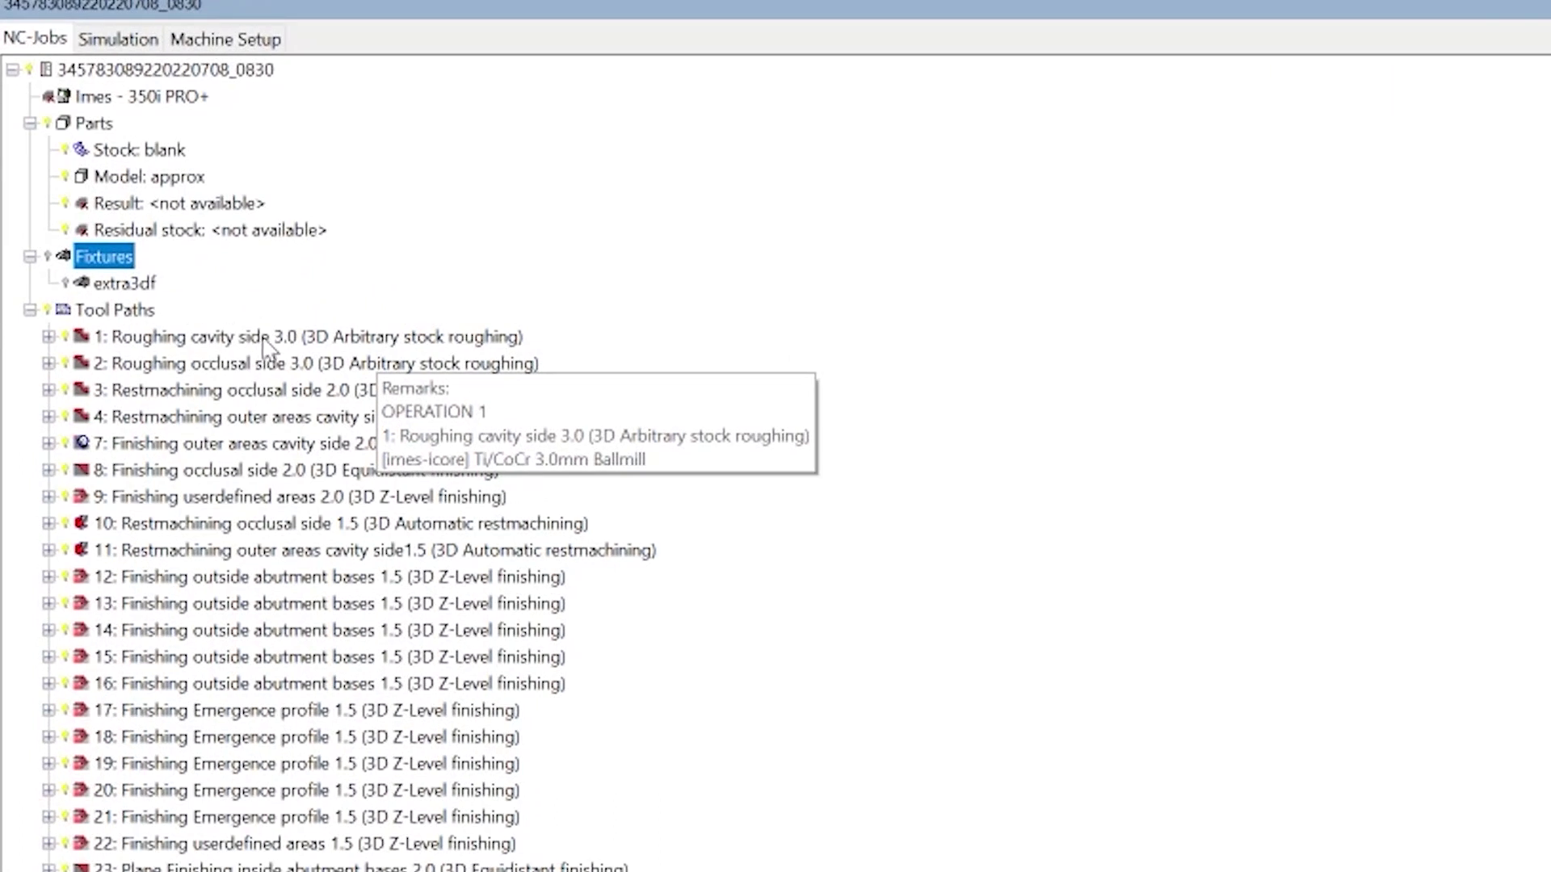
{"action": "left_click", "coordinate": [264, 343]}
{"action": "left_click", "coordinate": [303, 494]}
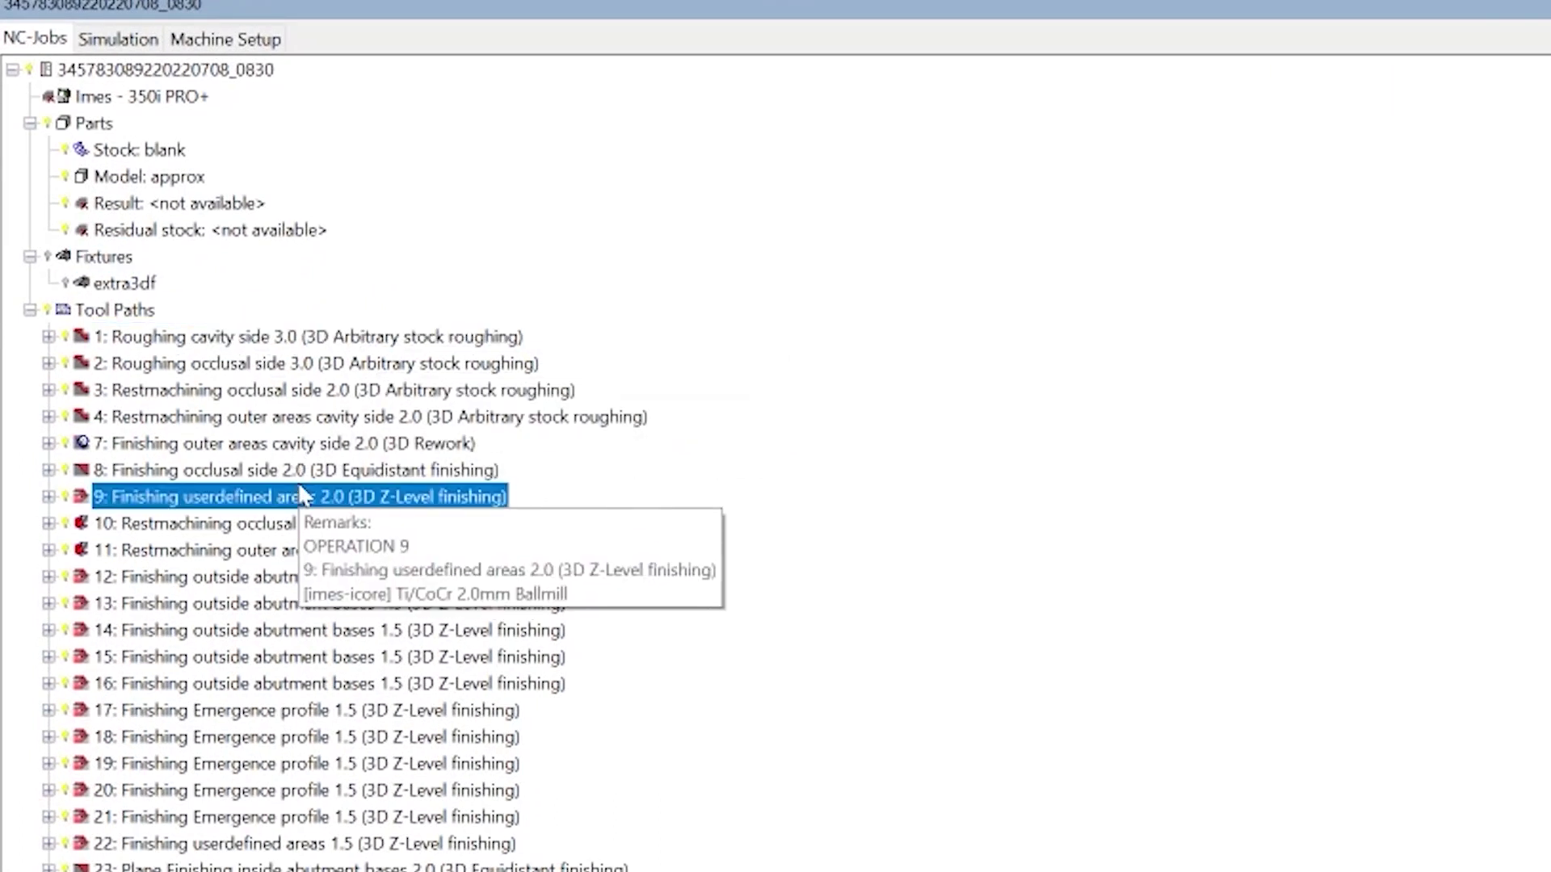
{"action": "scroll", "coordinate": [387, 727], "scroll_direction": "down", "scroll_amount": 5}
{"action": "left_click", "coordinate": [508, 477]}
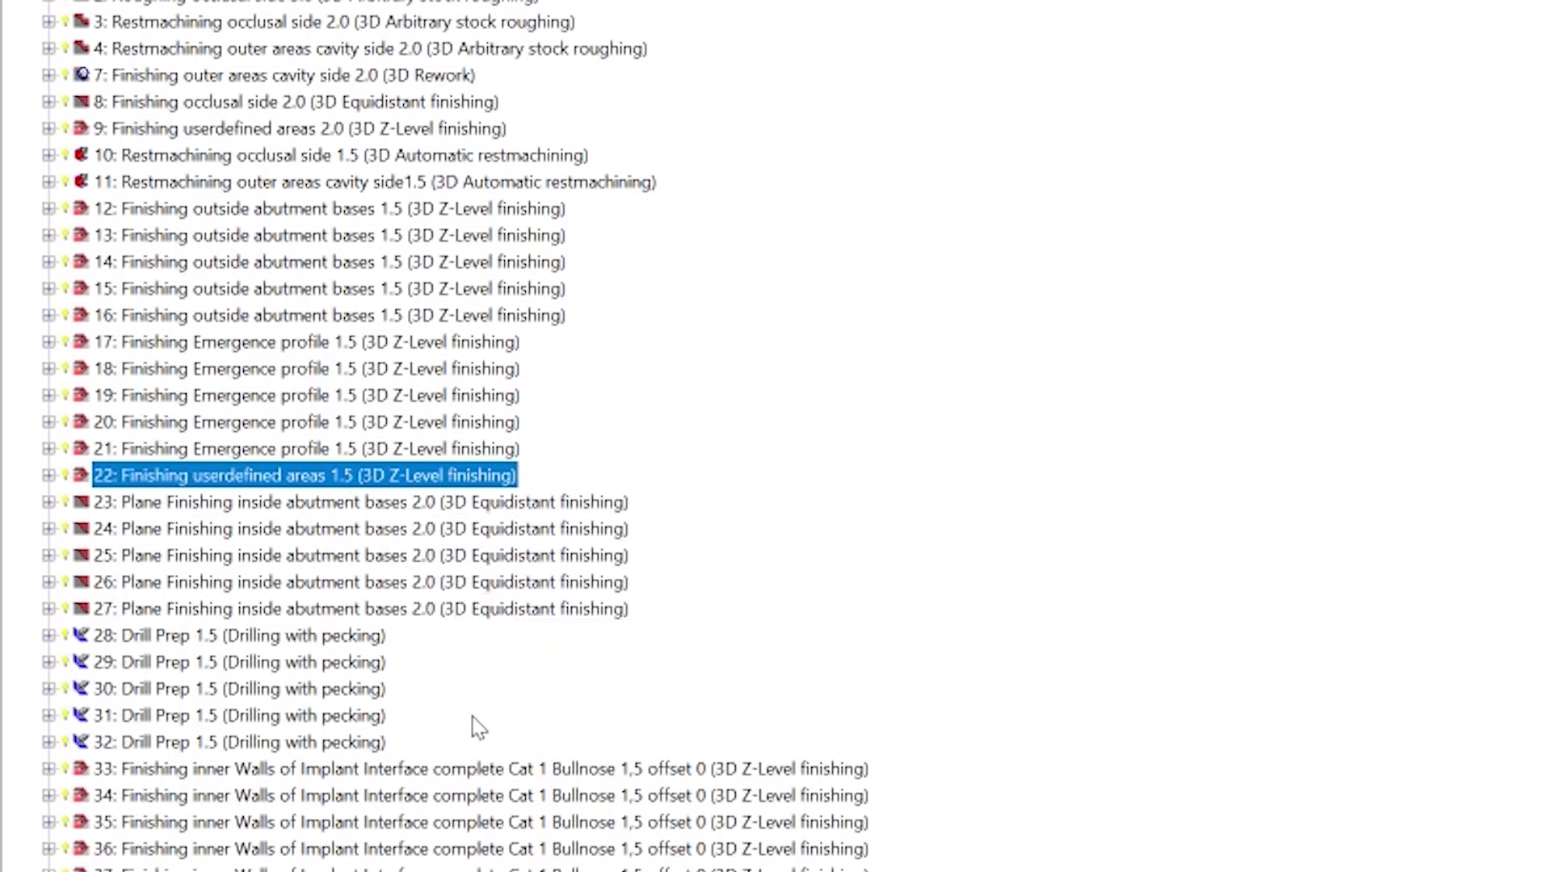
{"action": "scroll", "coordinate": [475, 724], "scroll_direction": "down", "scroll_amount": 5}
{"action": "scroll", "coordinate": [481, 521], "scroll_direction": "down", "scroll_amount": 3}
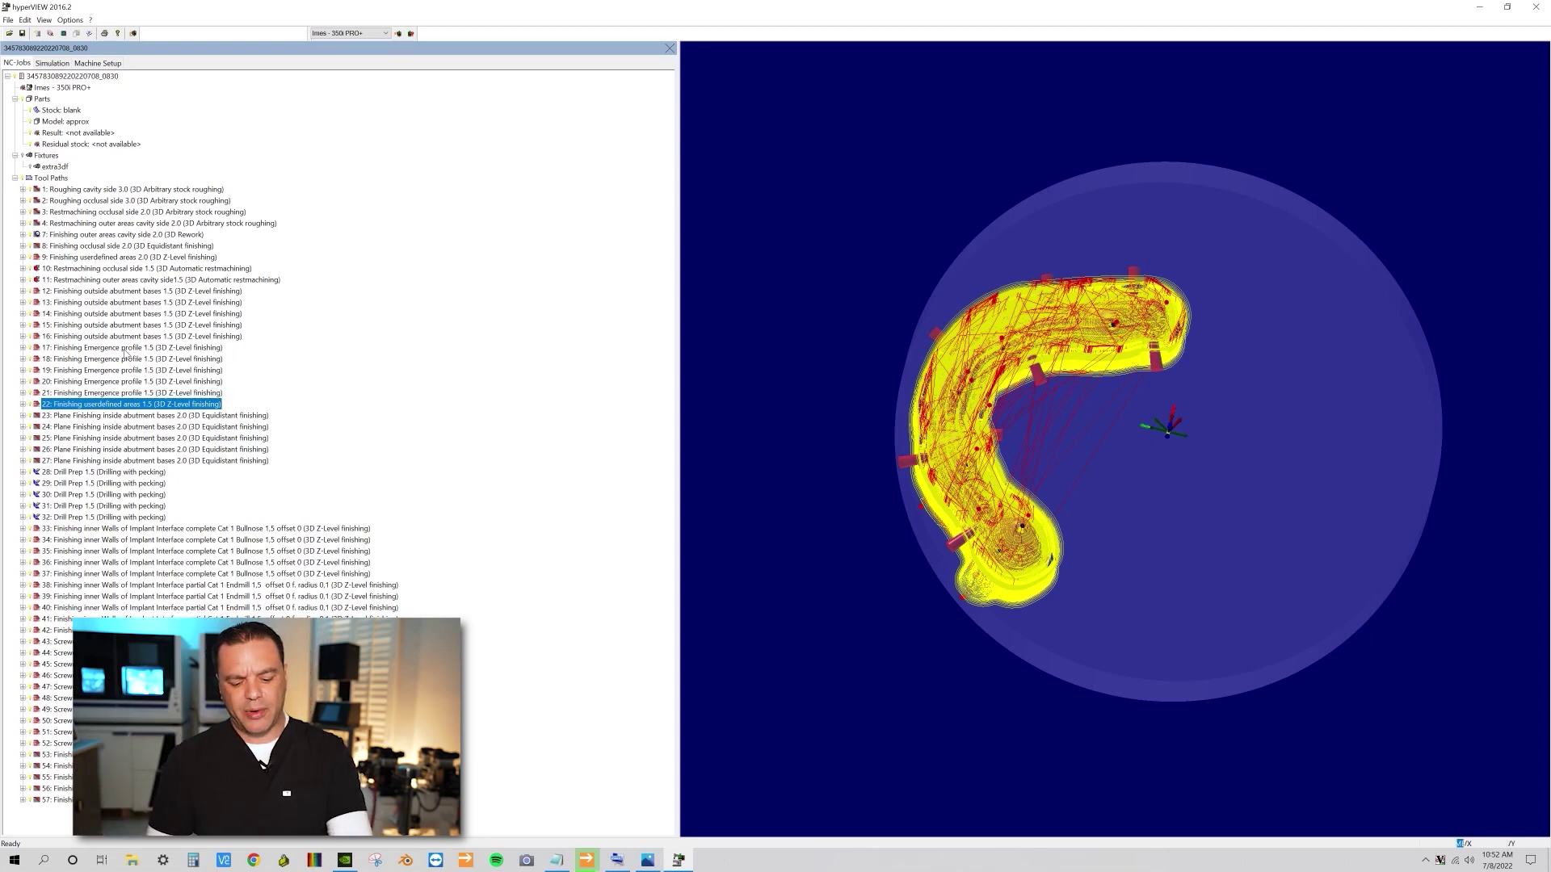
{"action": "mouse_move", "coordinate": [121, 198]}
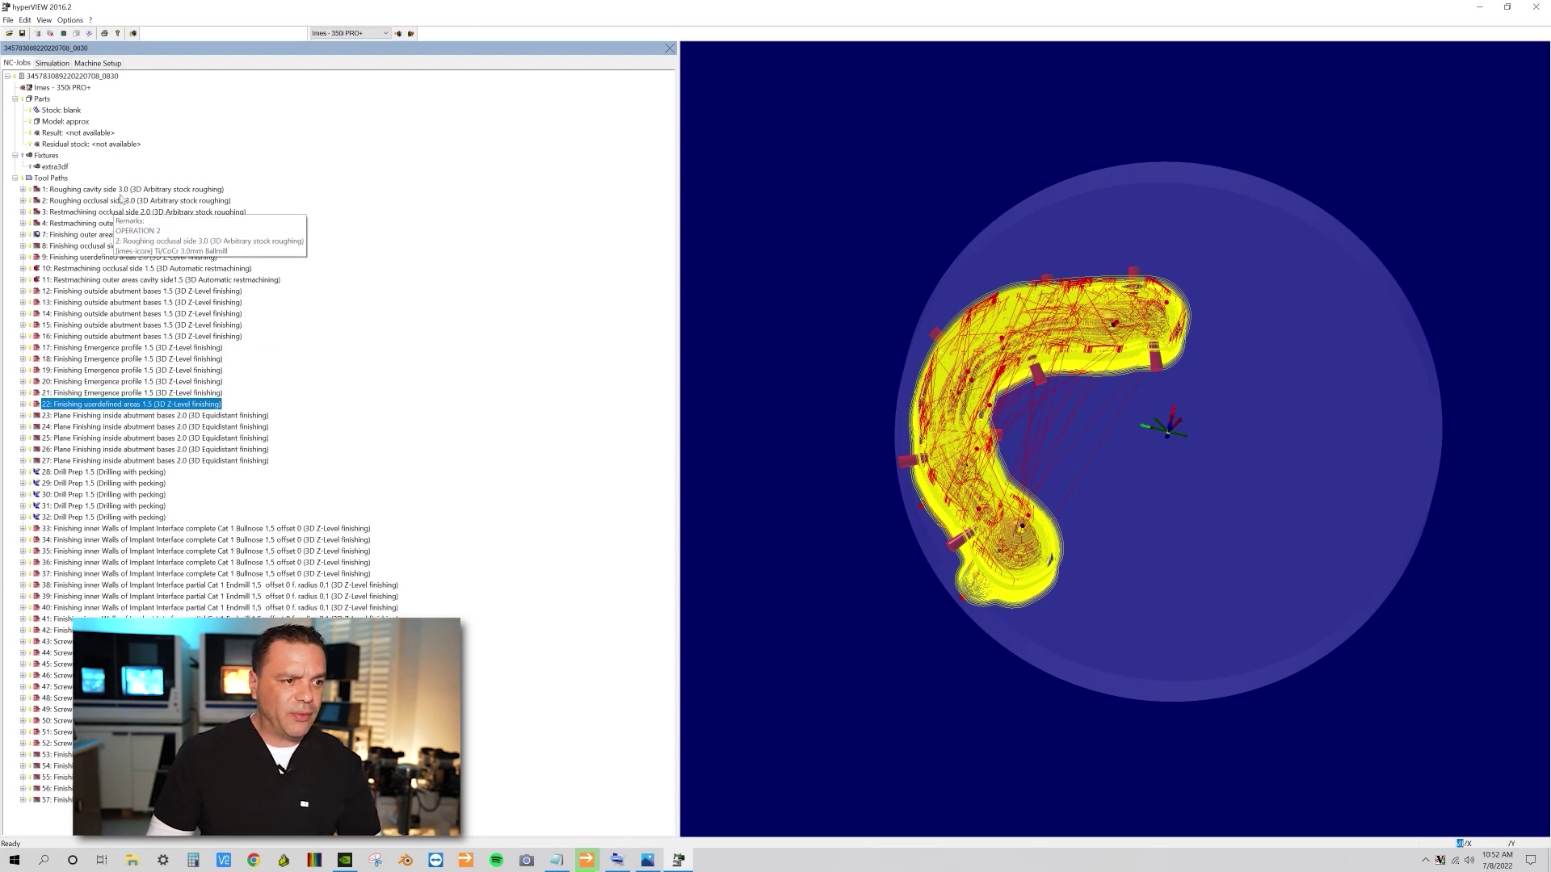
{"action": "left_click", "coordinate": [125, 191]}
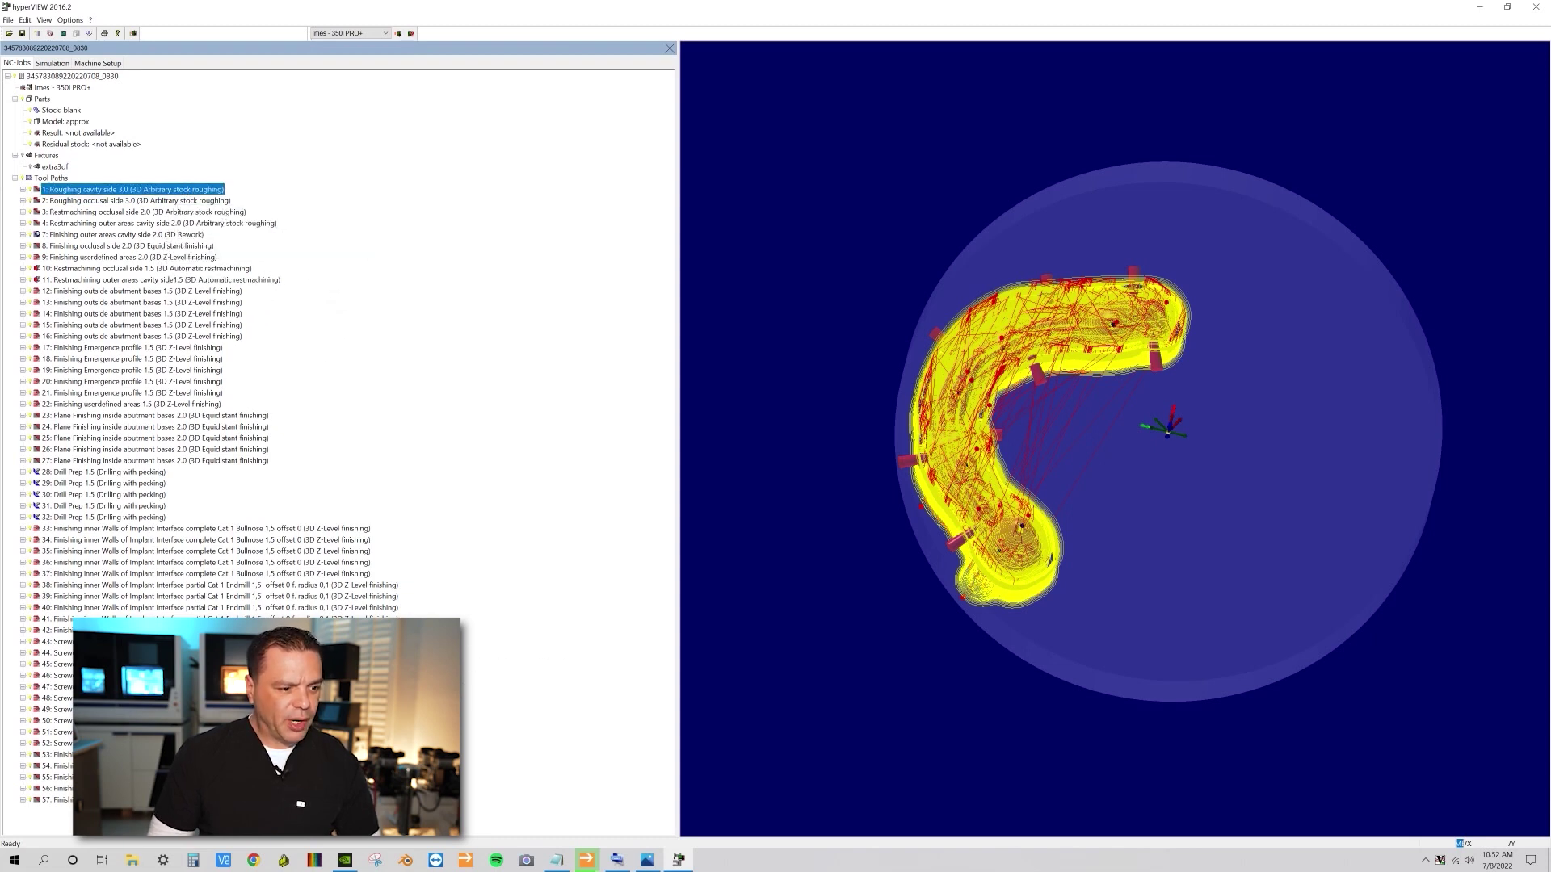
{"action": "left_click", "coordinate": [145, 687], "text": "shift"}
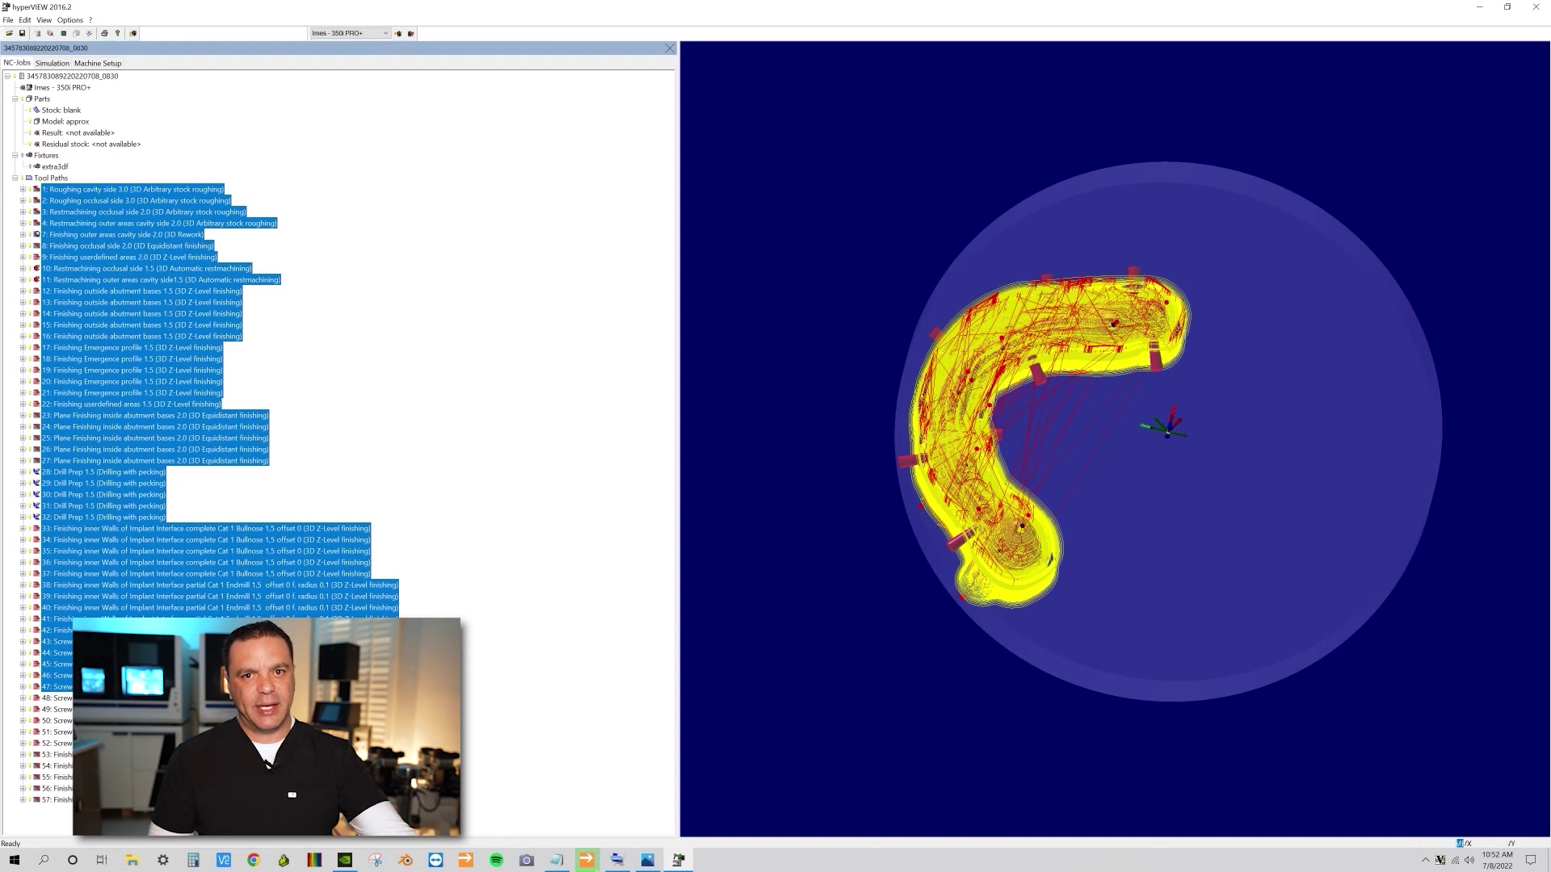
- Delete tool paths 1 through 46, keeping the jobs from Screwchannel finishing occ 1.5 (operation 47) onward
{"action": "mouse_move", "coordinate": [185, 192]}
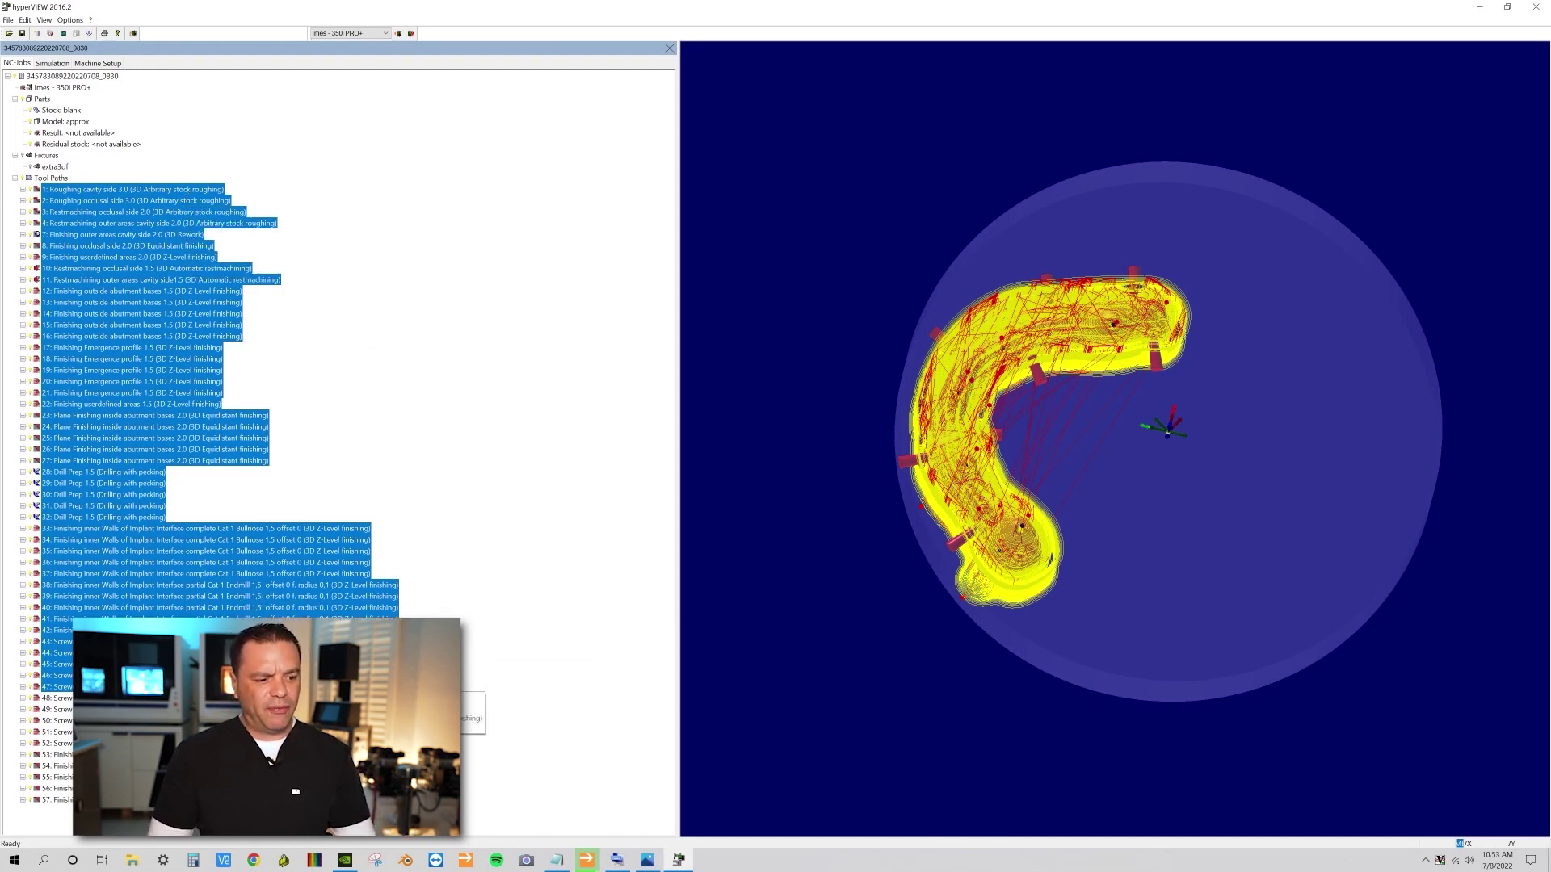
{"action": "left_click", "coordinate": [219, 190]}
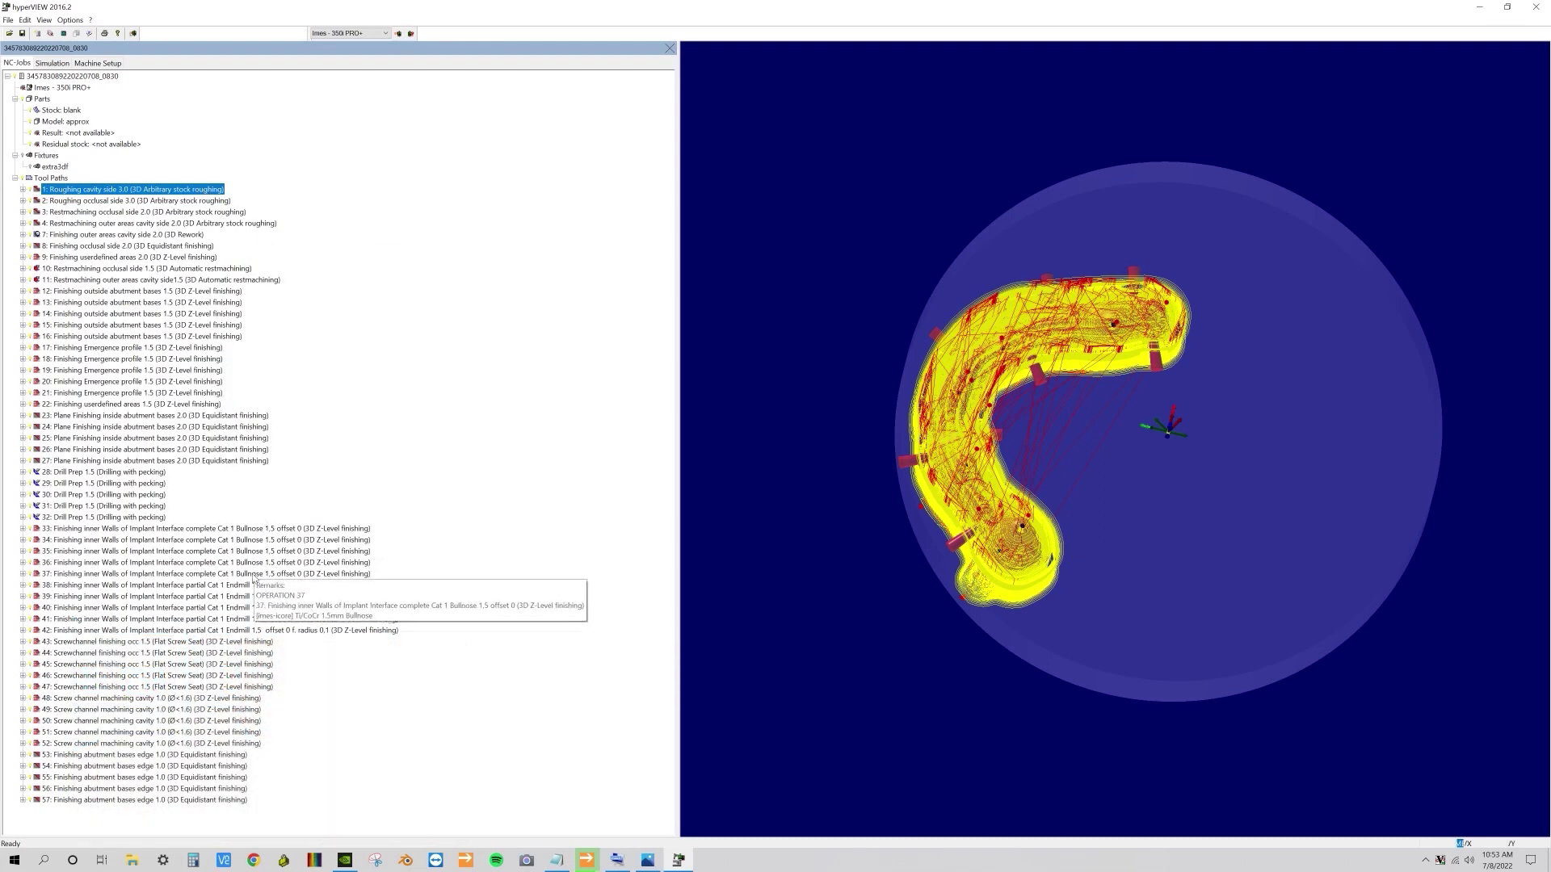
{"action": "mouse_move", "coordinate": [222, 689]}
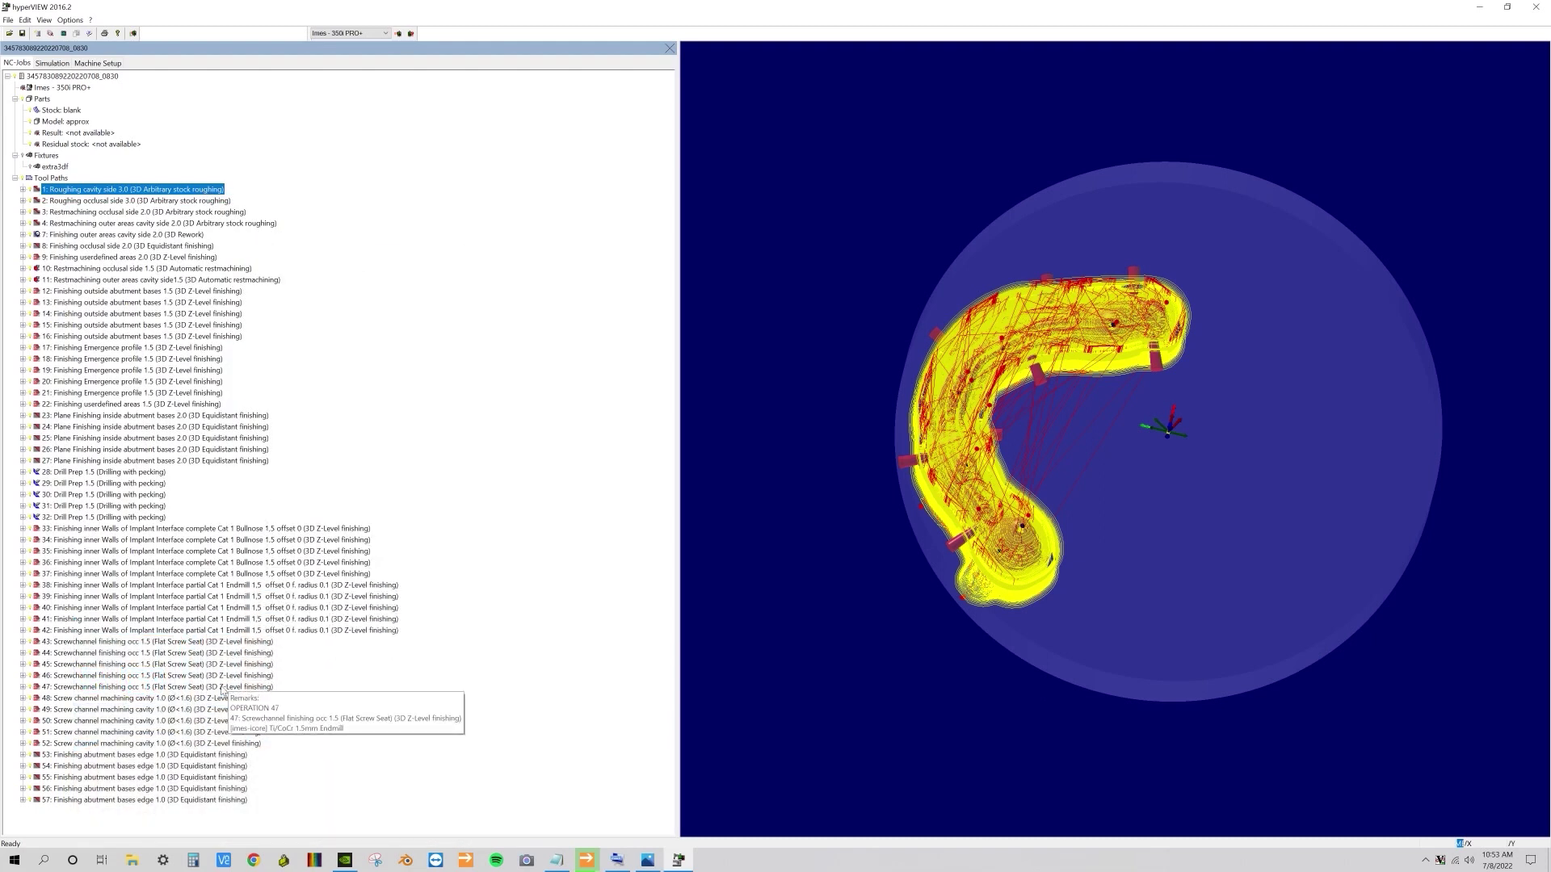
{"action": "left_click", "coordinate": [208, 677], "text": "shift"}
{"action": "mouse_move", "coordinate": [176, 690]}
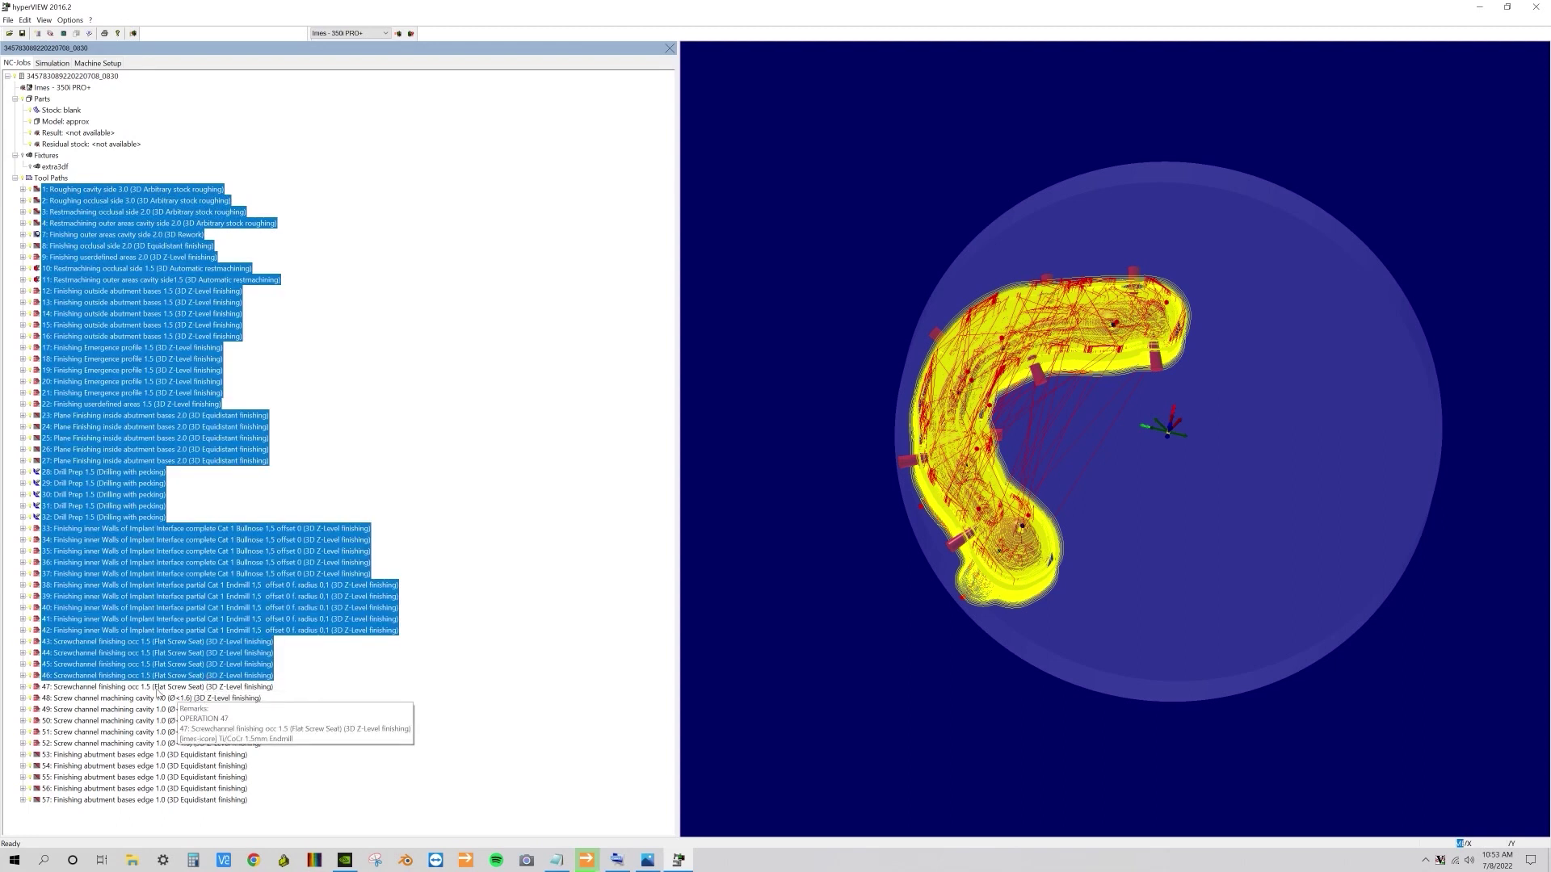
{"action": "right_click", "coordinate": [125, 330]}
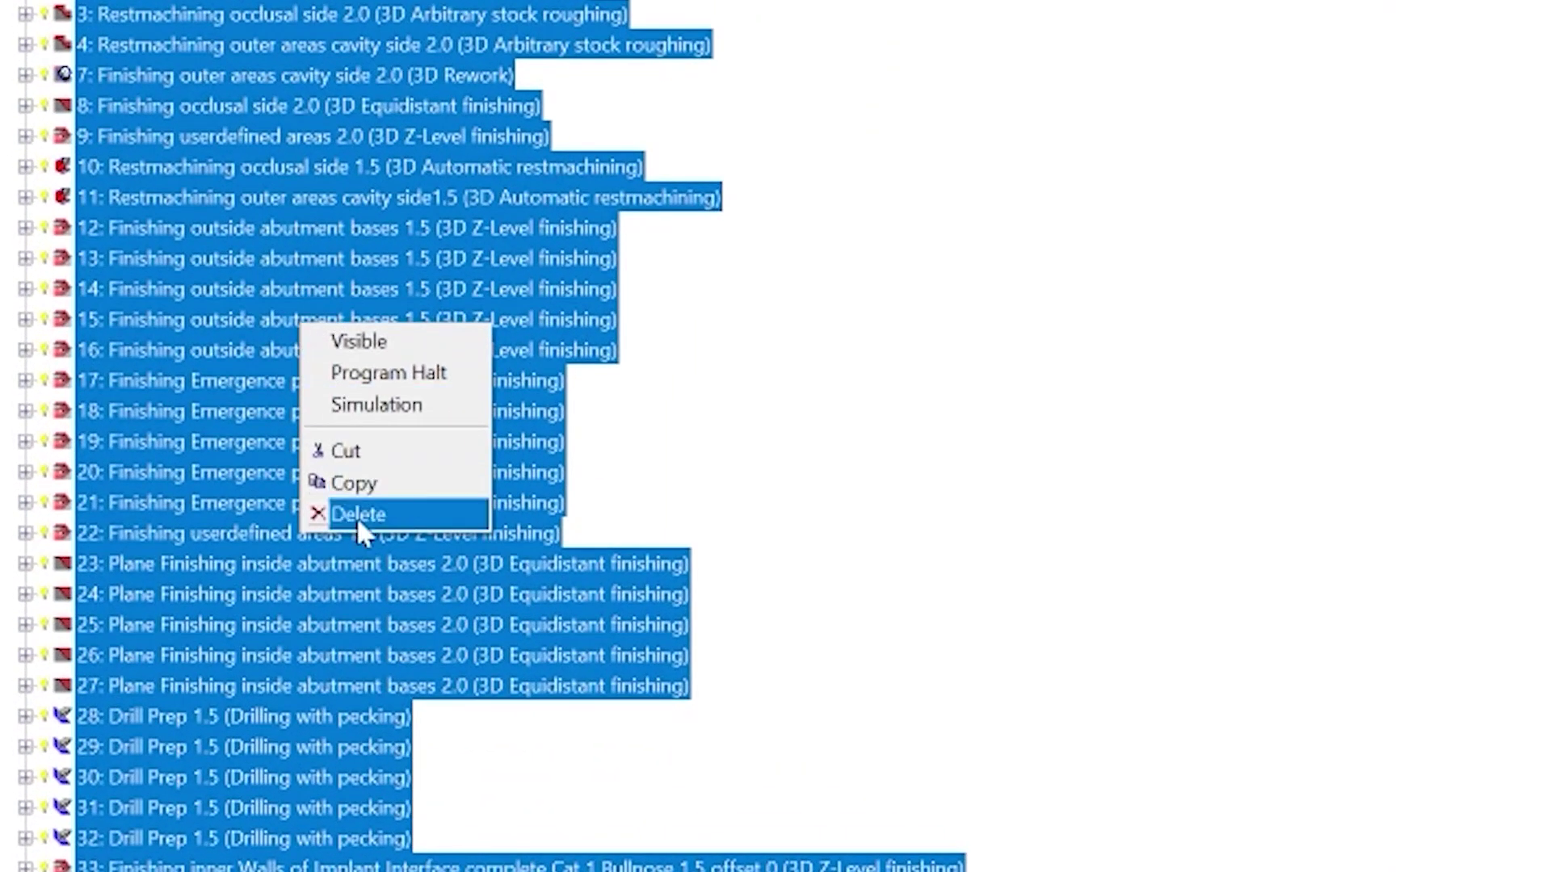
{"action": "left_click", "coordinate": [356, 517]}
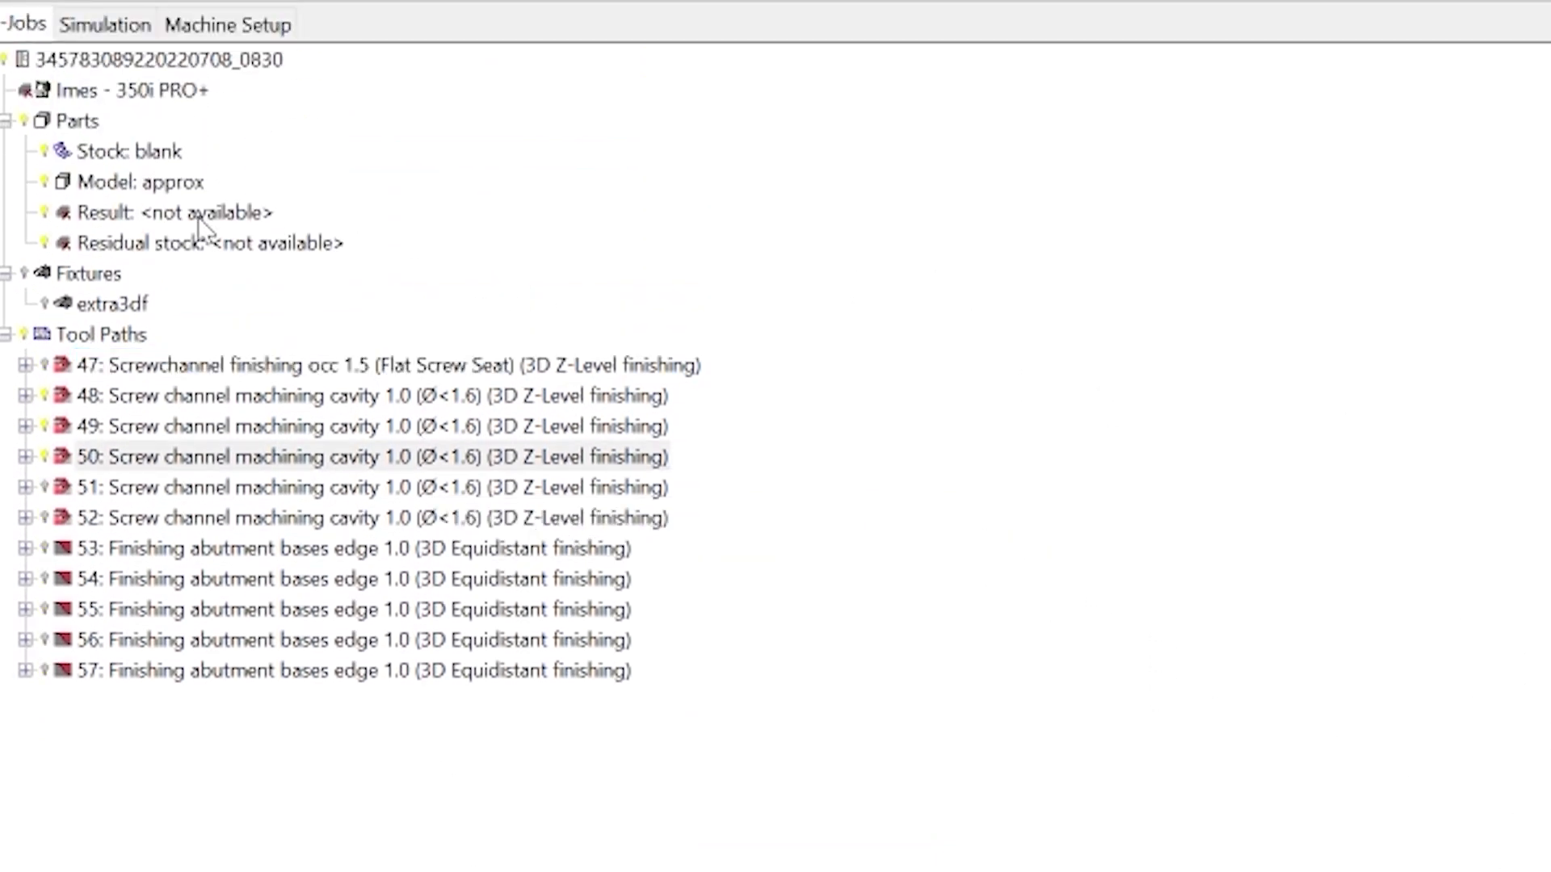
- Set the approx model's appearance to Transparent
{"action": "left_click", "coordinate": [150, 187]}
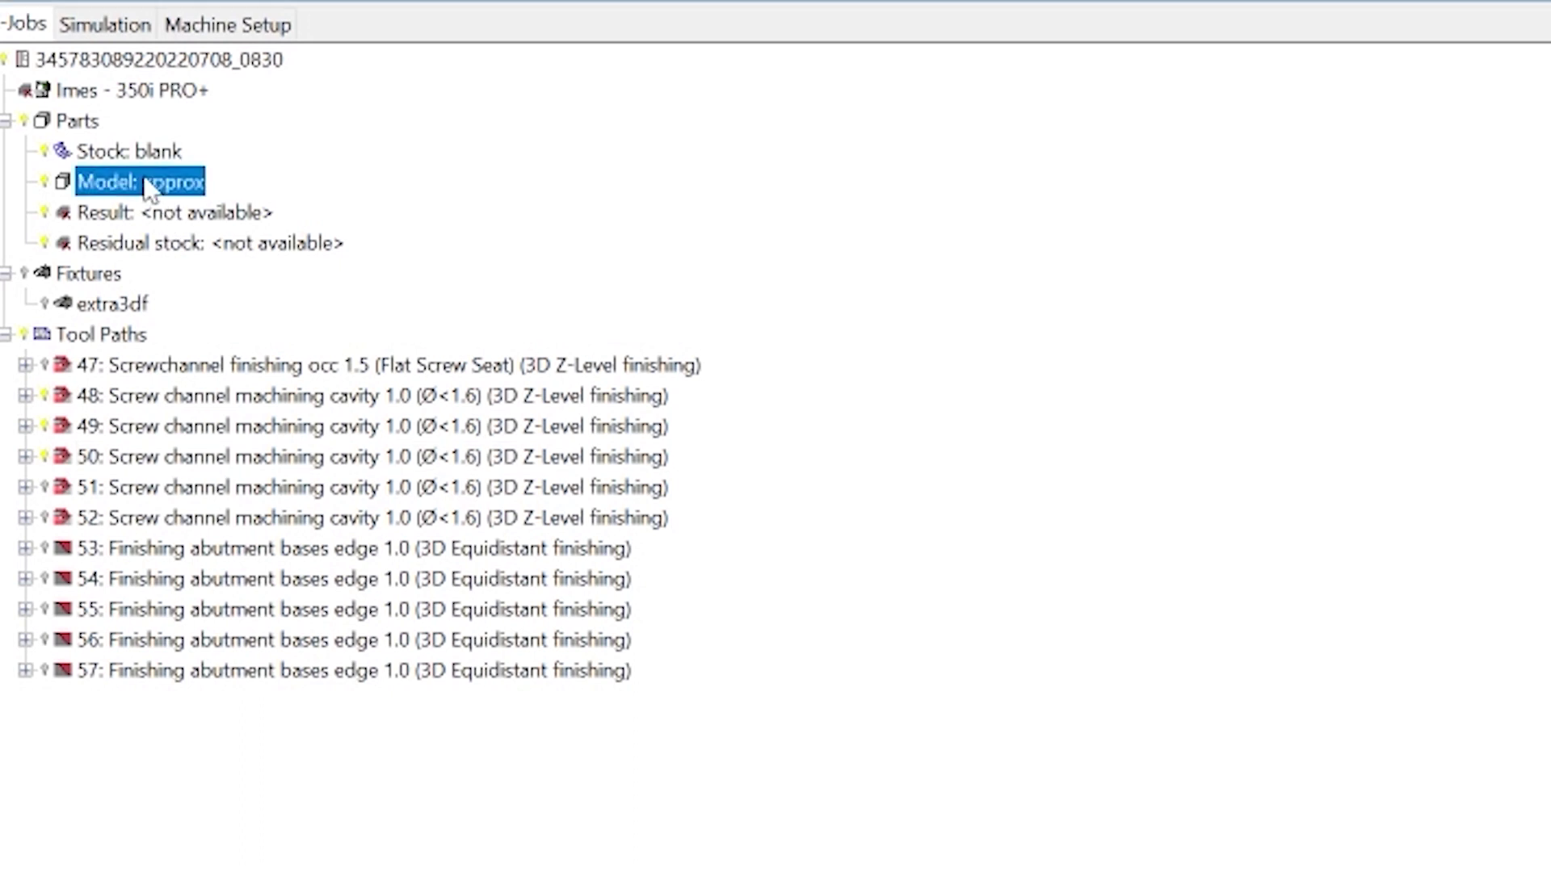
{"action": "right_click", "coordinate": [152, 188]}
{"action": "mouse_move", "coordinate": [231, 222]}
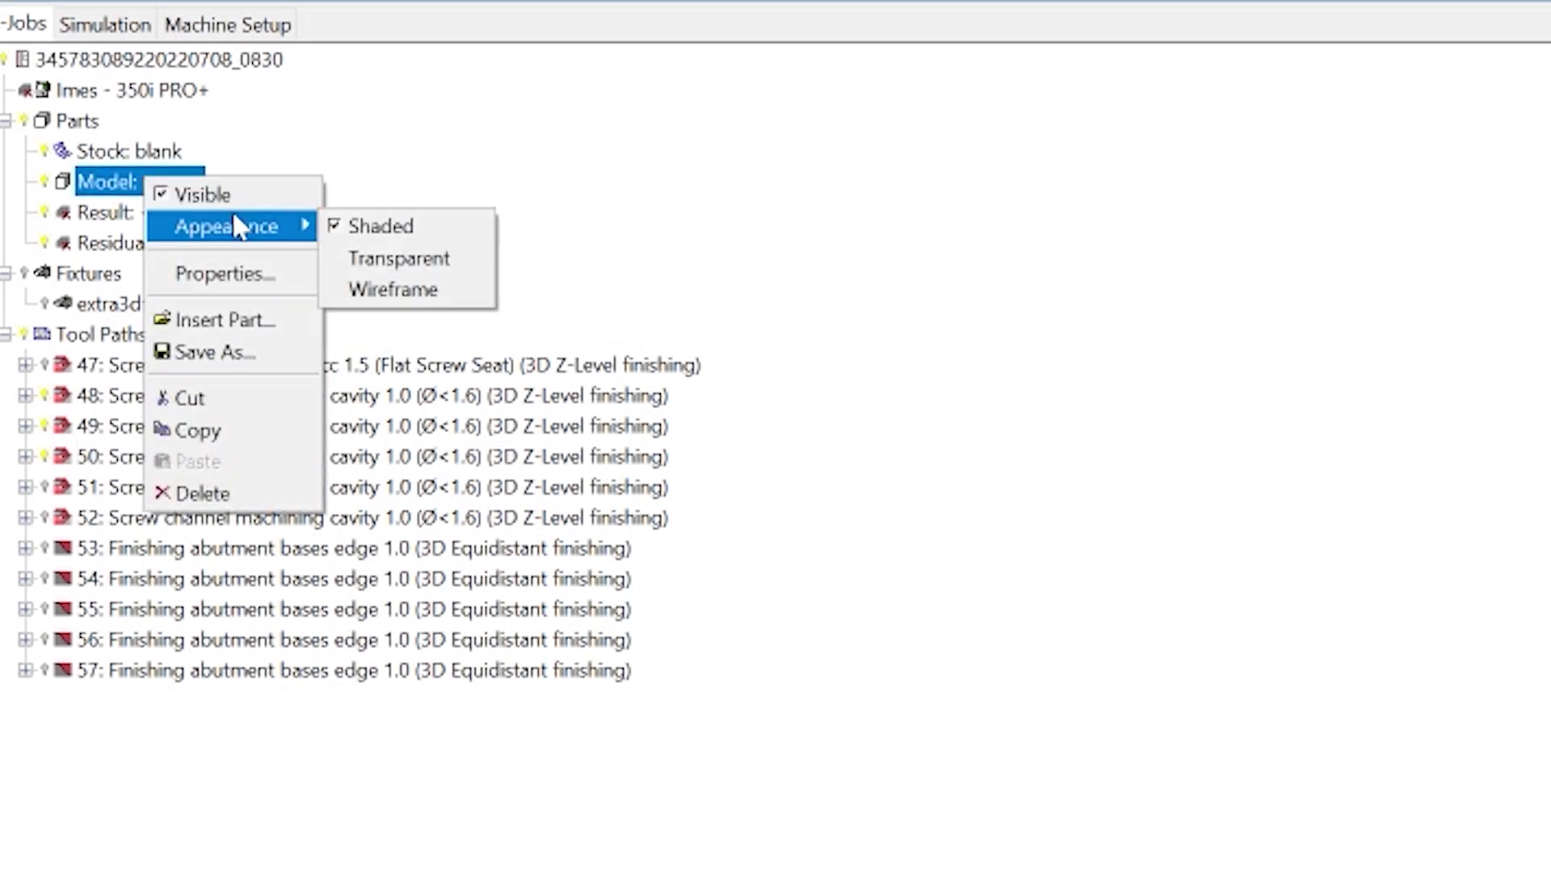
{"action": "left_click", "coordinate": [398, 258]}
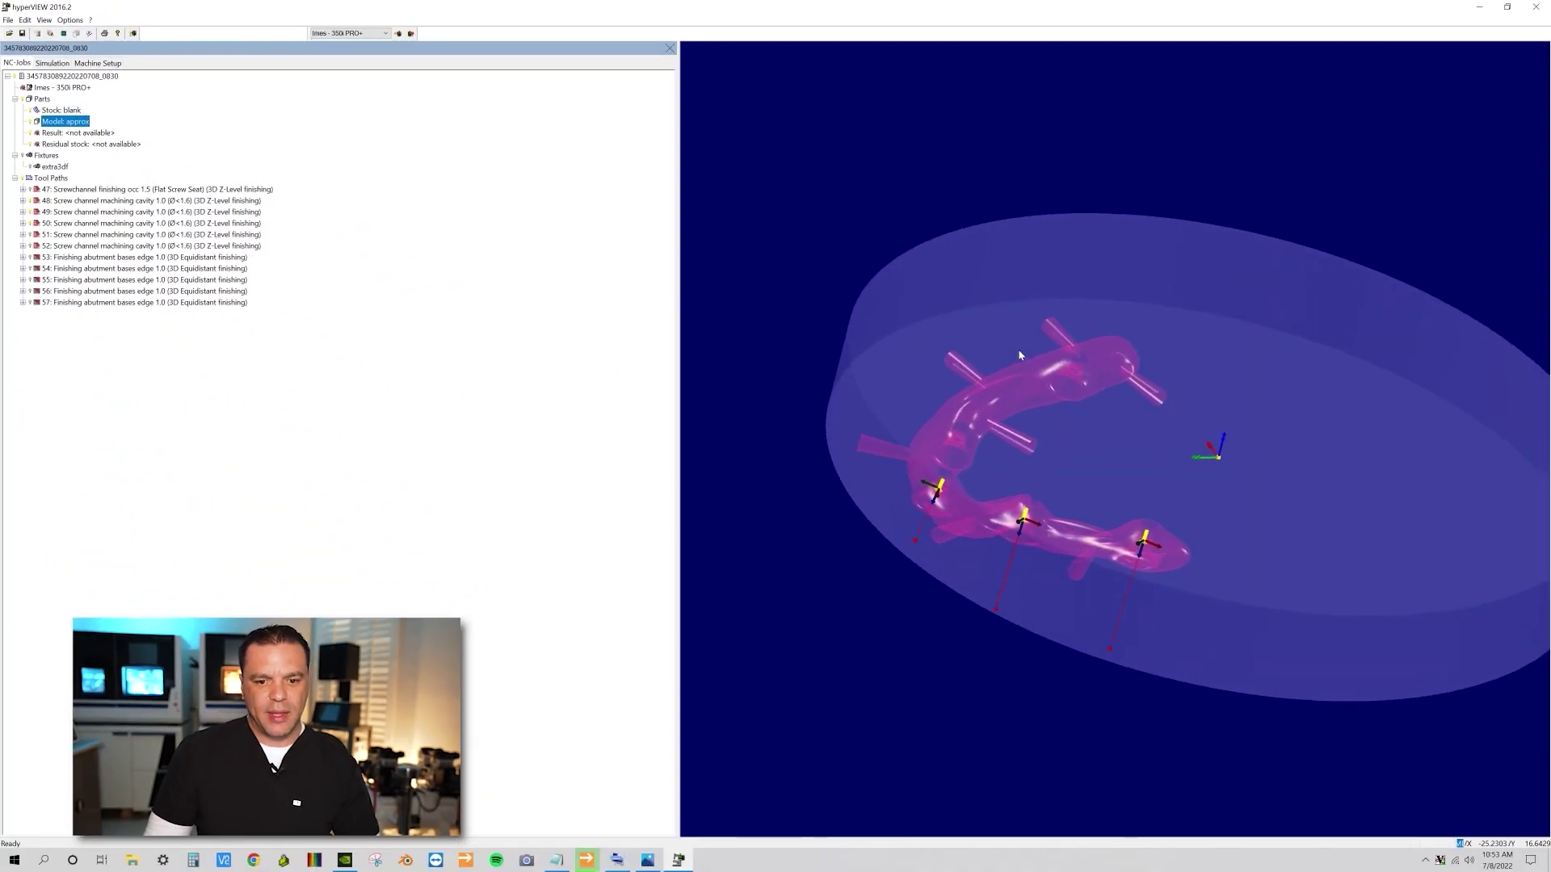
{"action": "scroll", "coordinate": [1019, 354], "scroll_direction": "up", "scroll_amount": 3}
{"action": "middle_click_drag", "start_coordinate": [1019, 354], "coordinate": [1021, 353]}
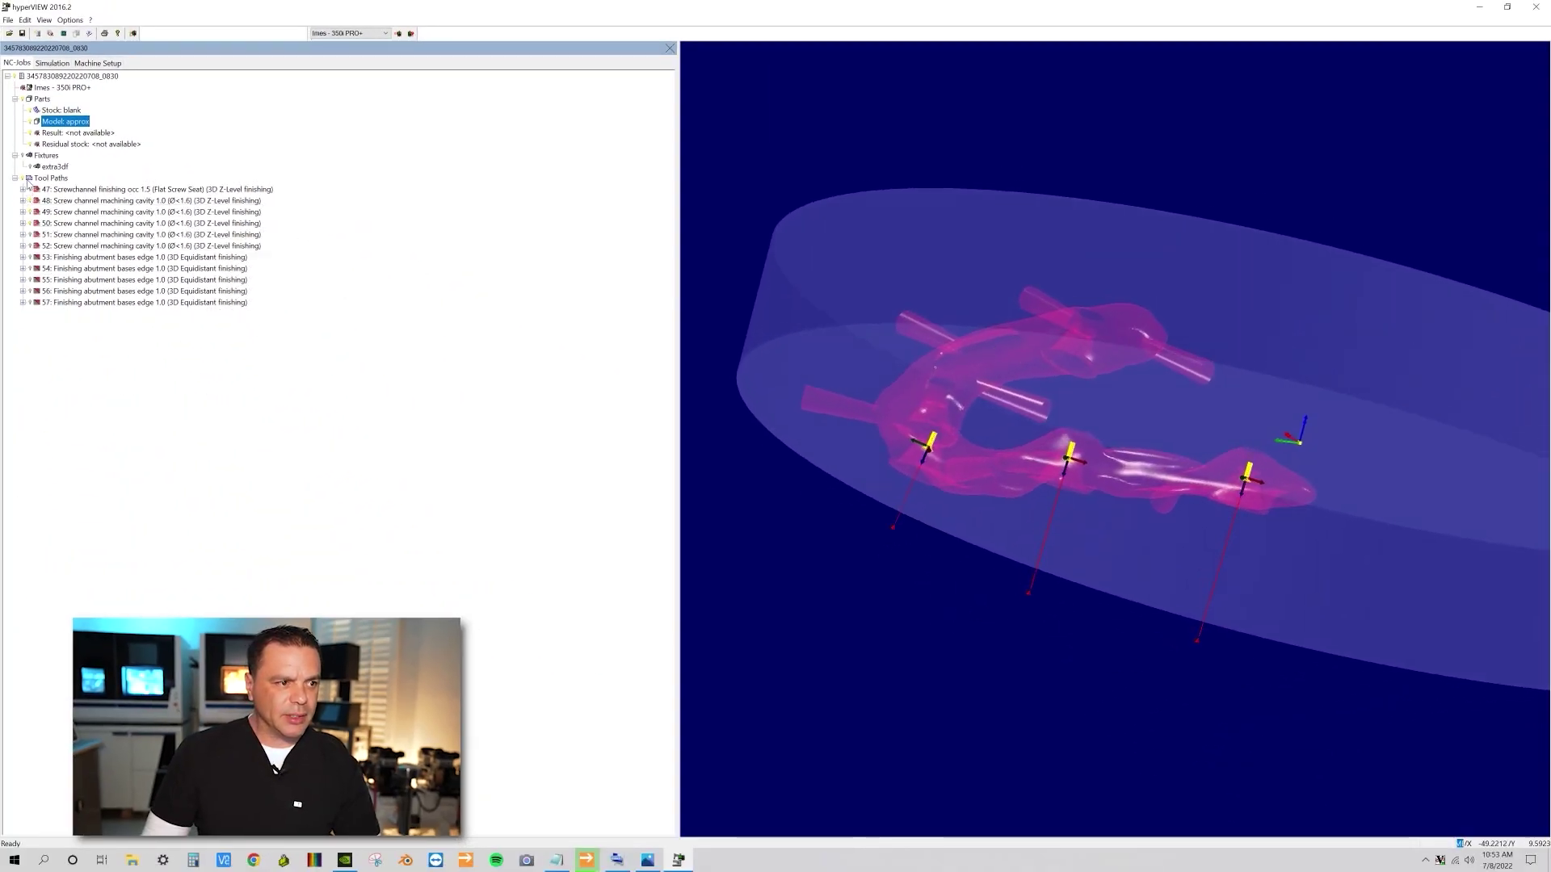
- Make all remaining tool paths visible and inspect them around the implant bar's screw channels and abutment bases
{"action": "left_click", "coordinate": [24, 181]}
{"action": "middle_click_drag", "start_coordinate": [807, 331], "coordinate": [869, 391]}
{"action": "left_click", "coordinate": [1091, 536]}
{"action": "scroll", "coordinate": [1091, 536], "scroll_direction": "up", "scroll_amount": 2}
{"action": "middle_click_drag", "start_coordinate": [1274, 543], "coordinate": [1255, 415]}
{"action": "middle_click_drag", "start_coordinate": [1145, 556], "coordinate": [1151, 557]}
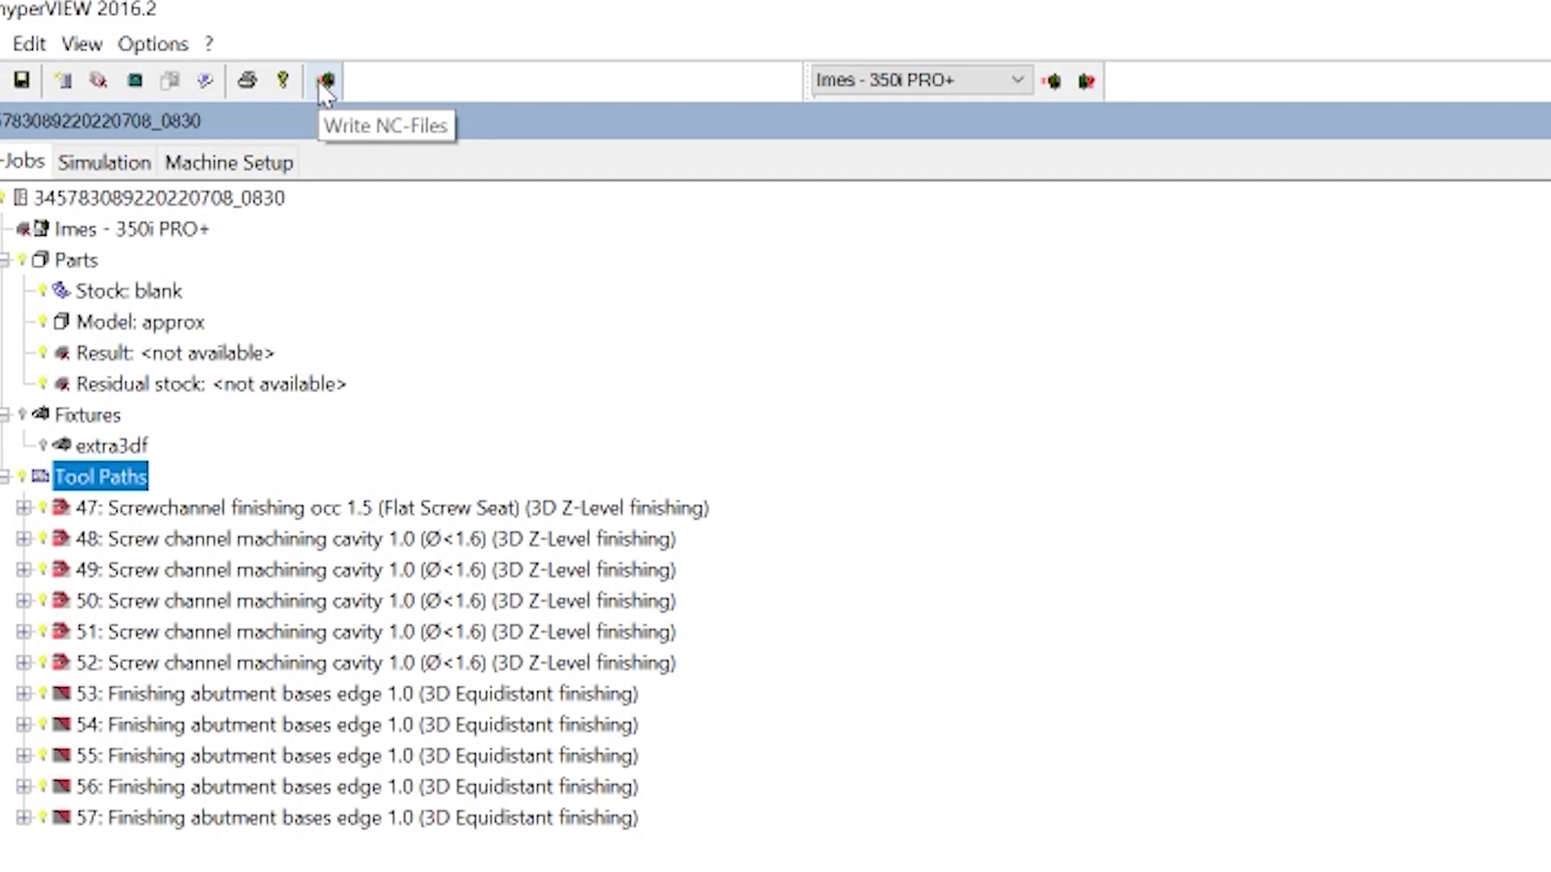
- Try to write the NC files for the remaining jobs, accepting the tool list but declining to overwrite the existing main NC file
{"action": "left_click", "coordinate": [326, 80]}
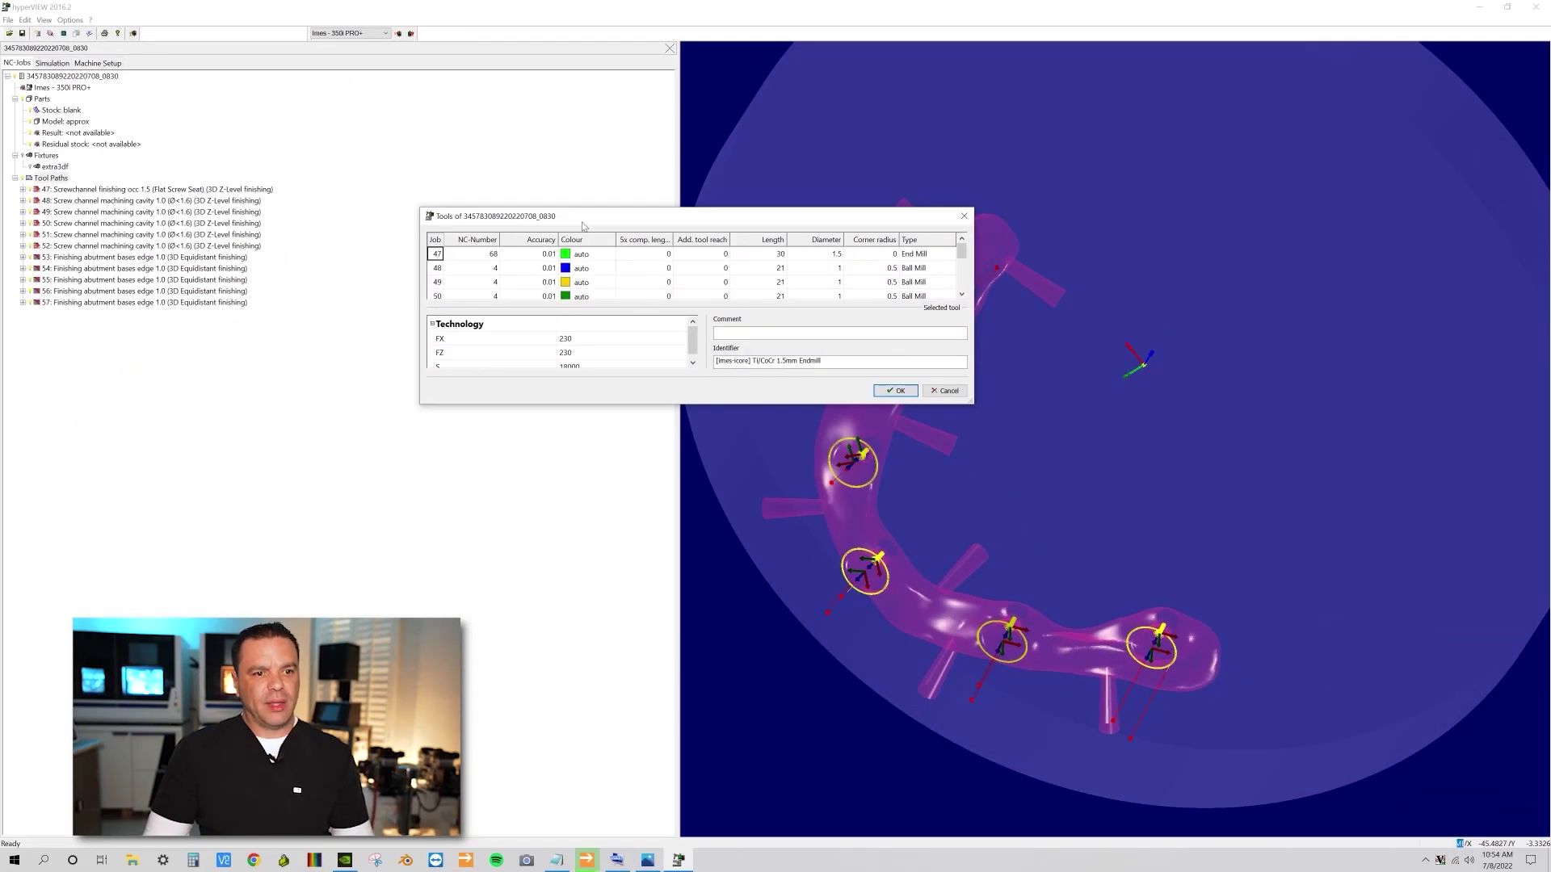
{"action": "left_click_drag", "start_coordinate": [583, 226], "coordinate": [829, 194]}
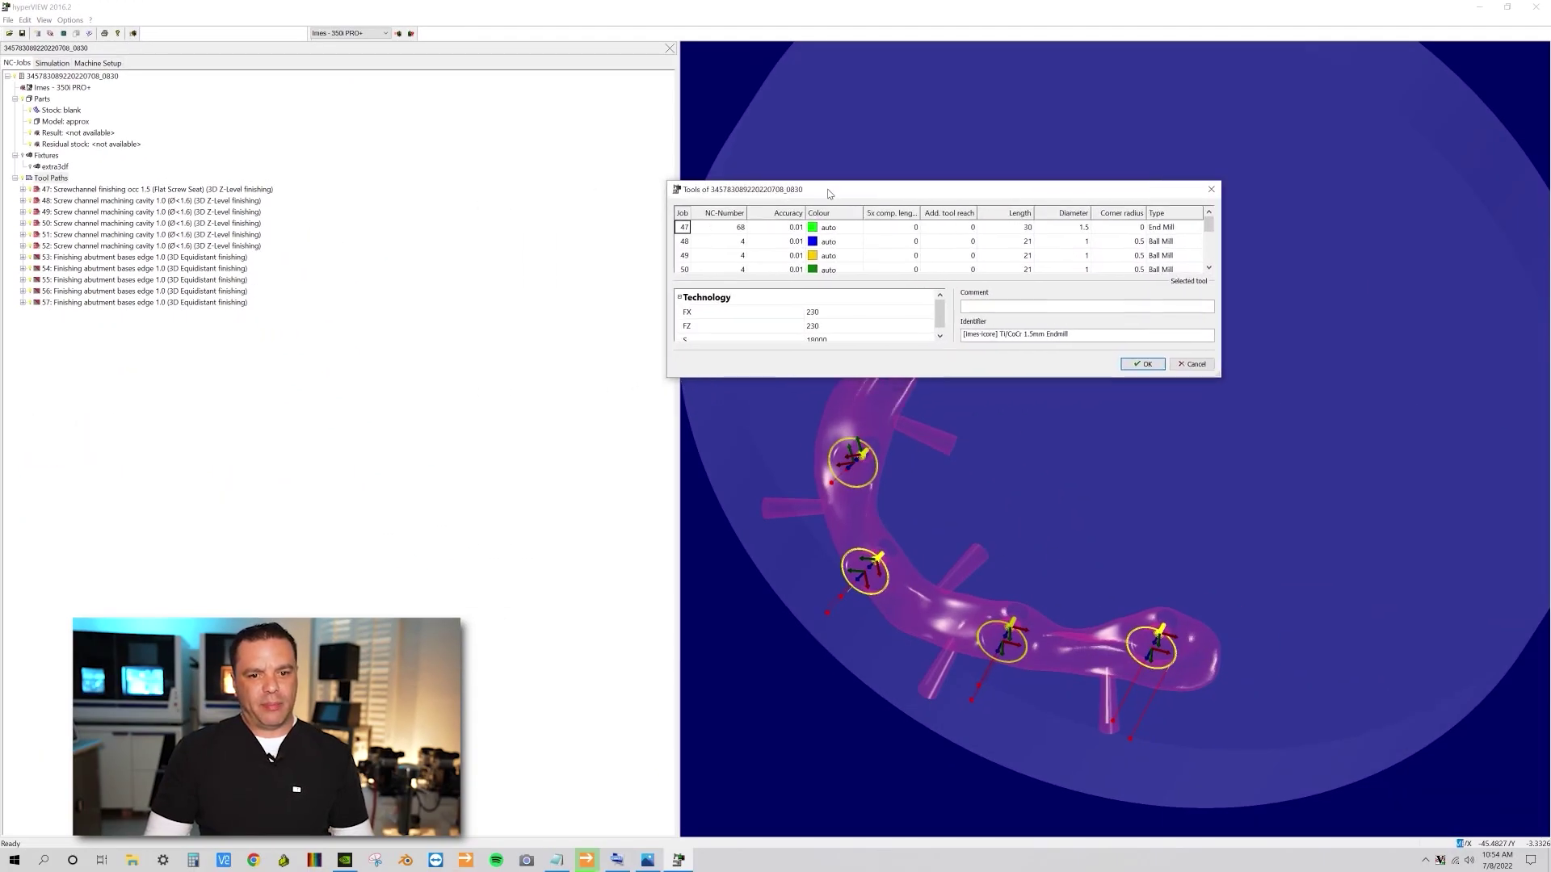
{"action": "left_click", "coordinate": [1142, 365]}
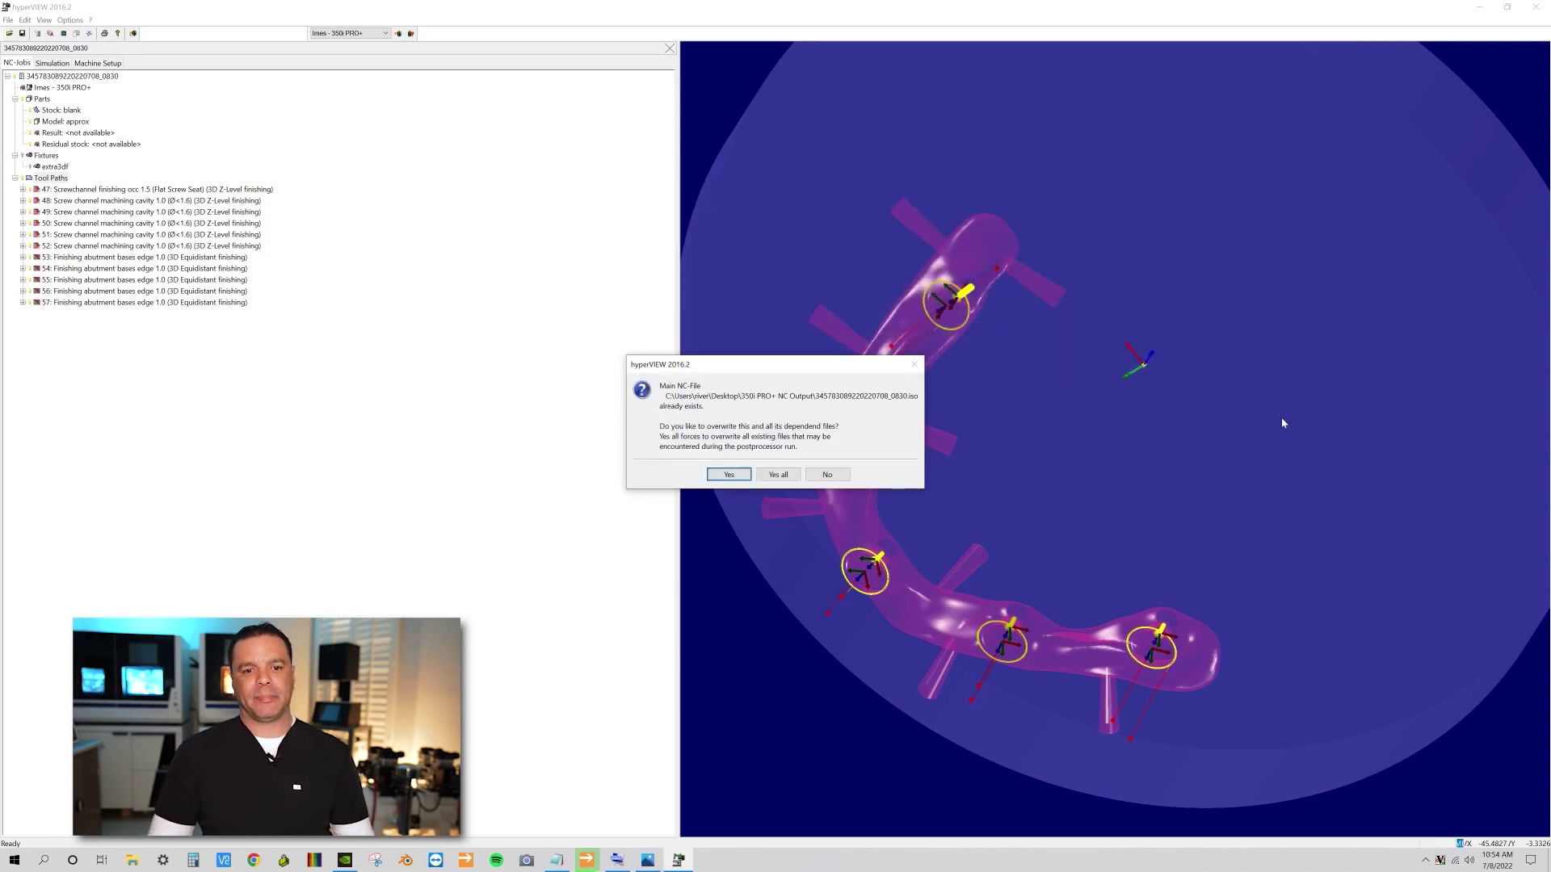
{"action": "left_click_drag", "start_coordinate": [803, 372], "coordinate": [1042, 211]}
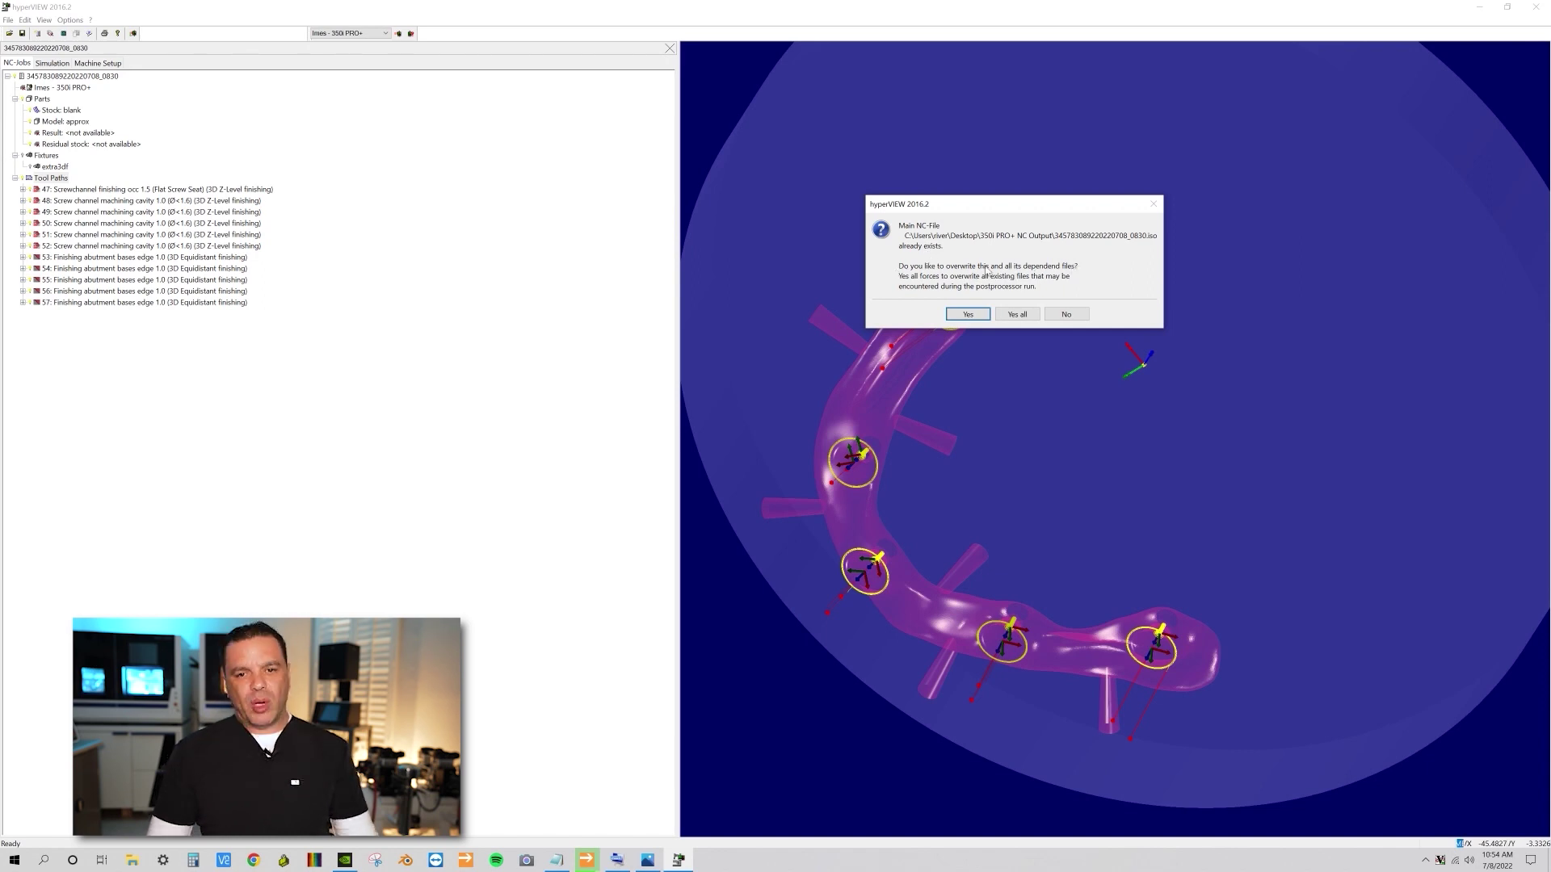
{"action": "left_click", "coordinate": [1066, 314]}
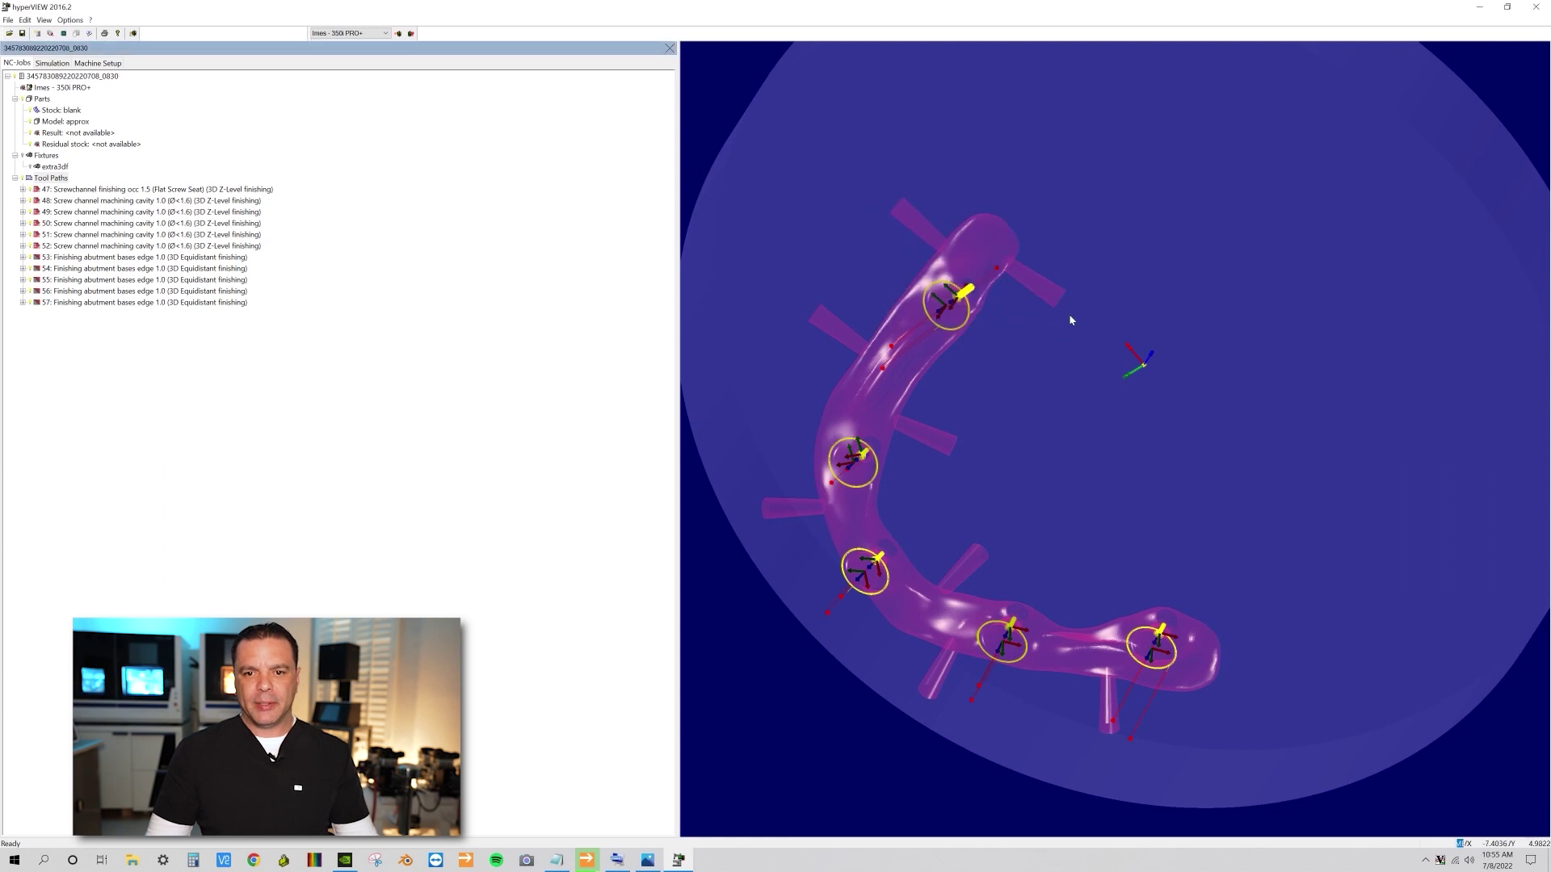
- Minimize the hyperVIEW and hyperDENT windows and open the 350i PRO+ NC Output folder on the desktop
{"action": "left_click", "coordinate": [1477, 7]}
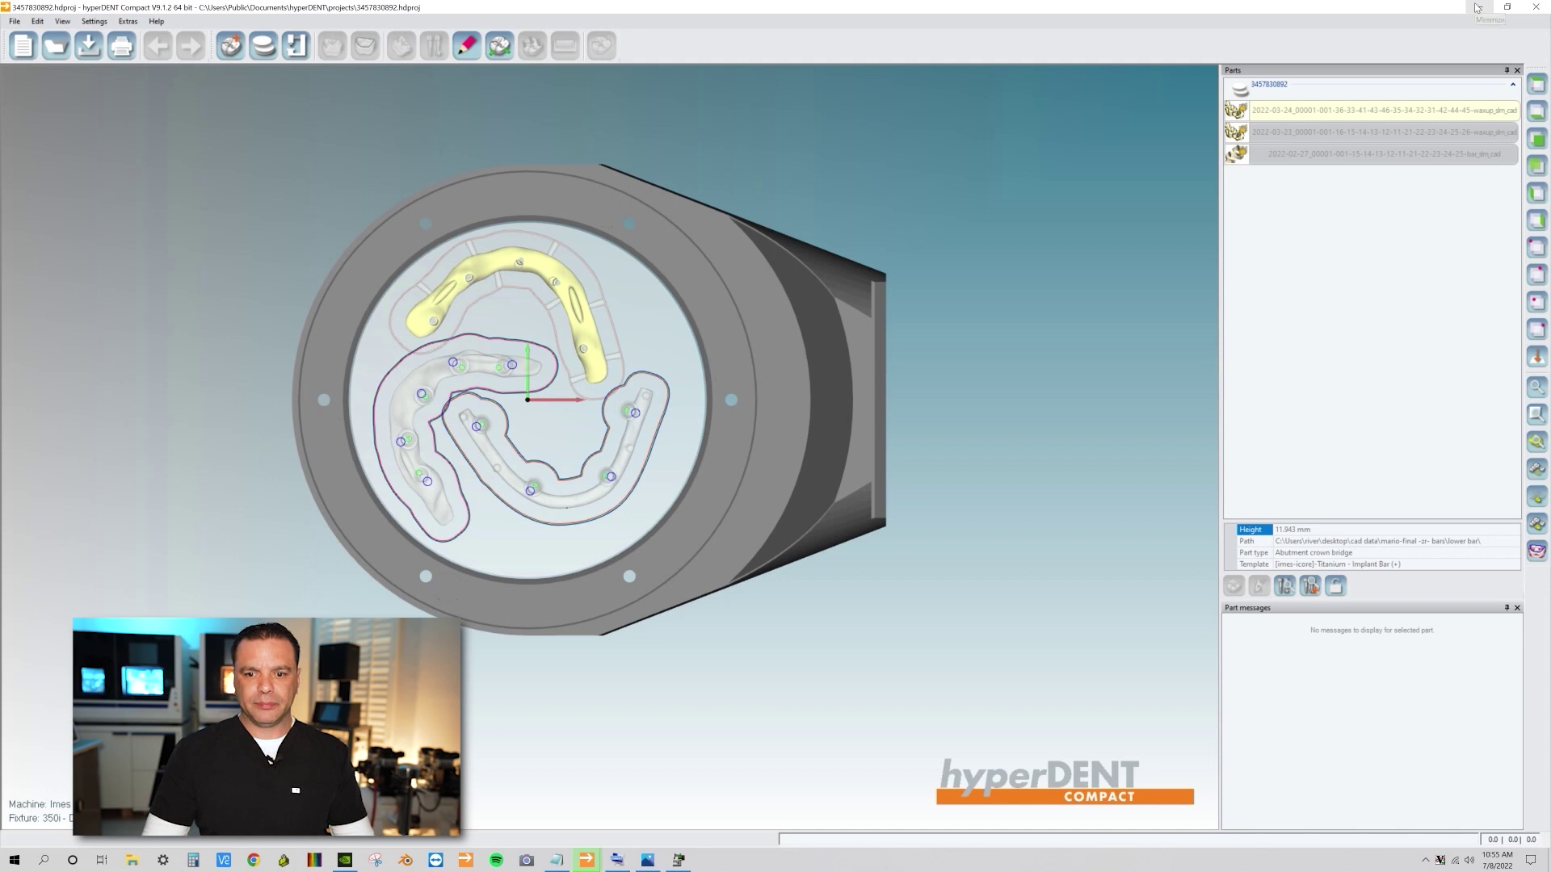
{"action": "left_click", "coordinate": [1477, 8]}
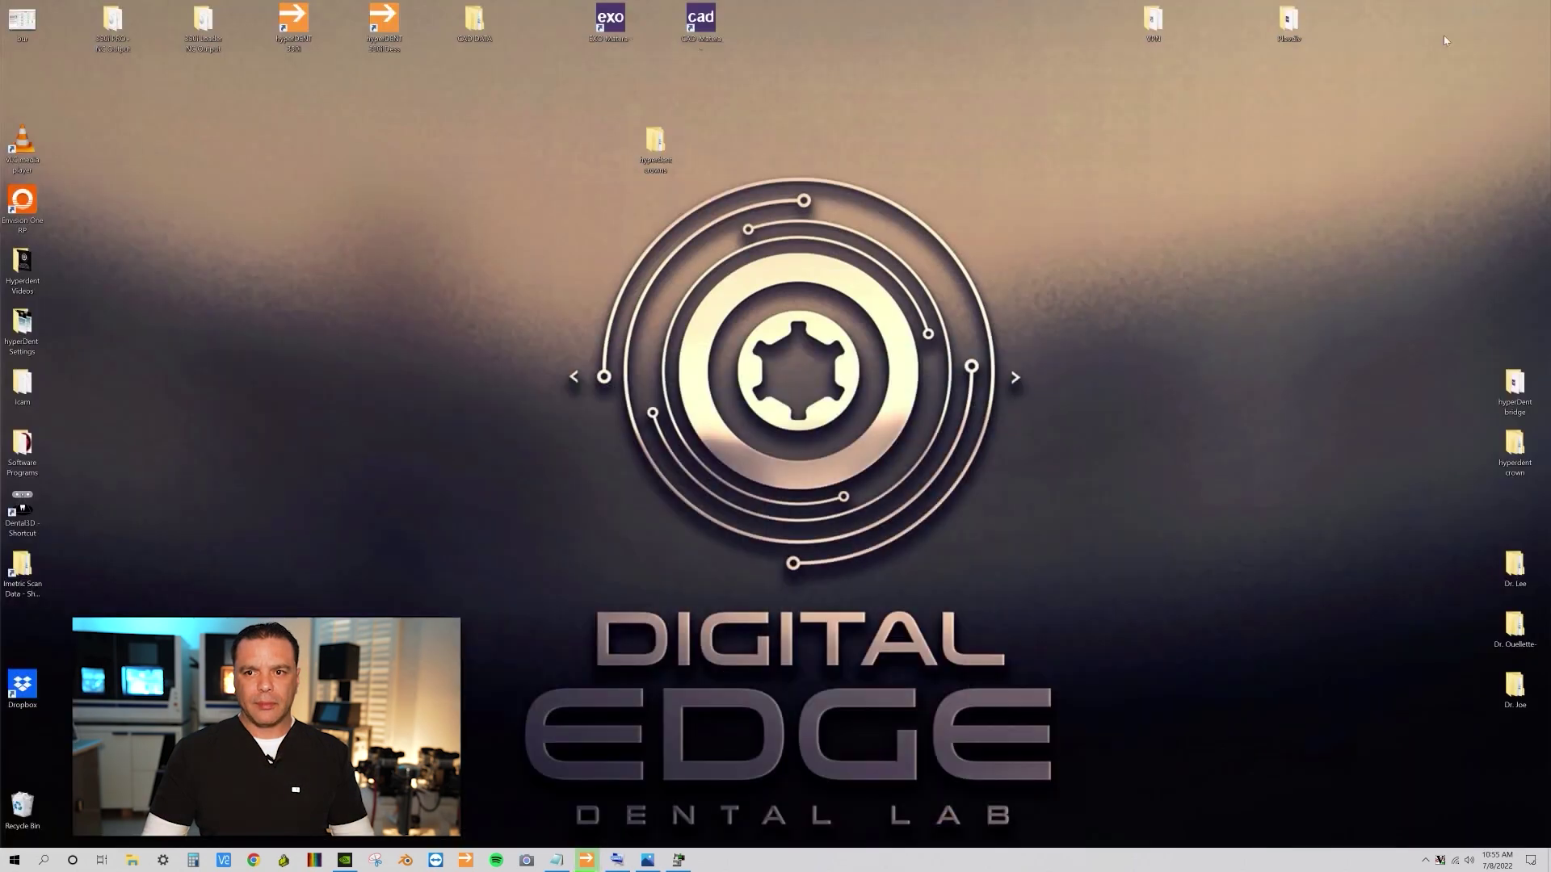
{"action": "double_click", "coordinate": [123, 27]}
{"action": "left_click_drag", "start_coordinate": [799, 138], "coordinate": [682, 65]}
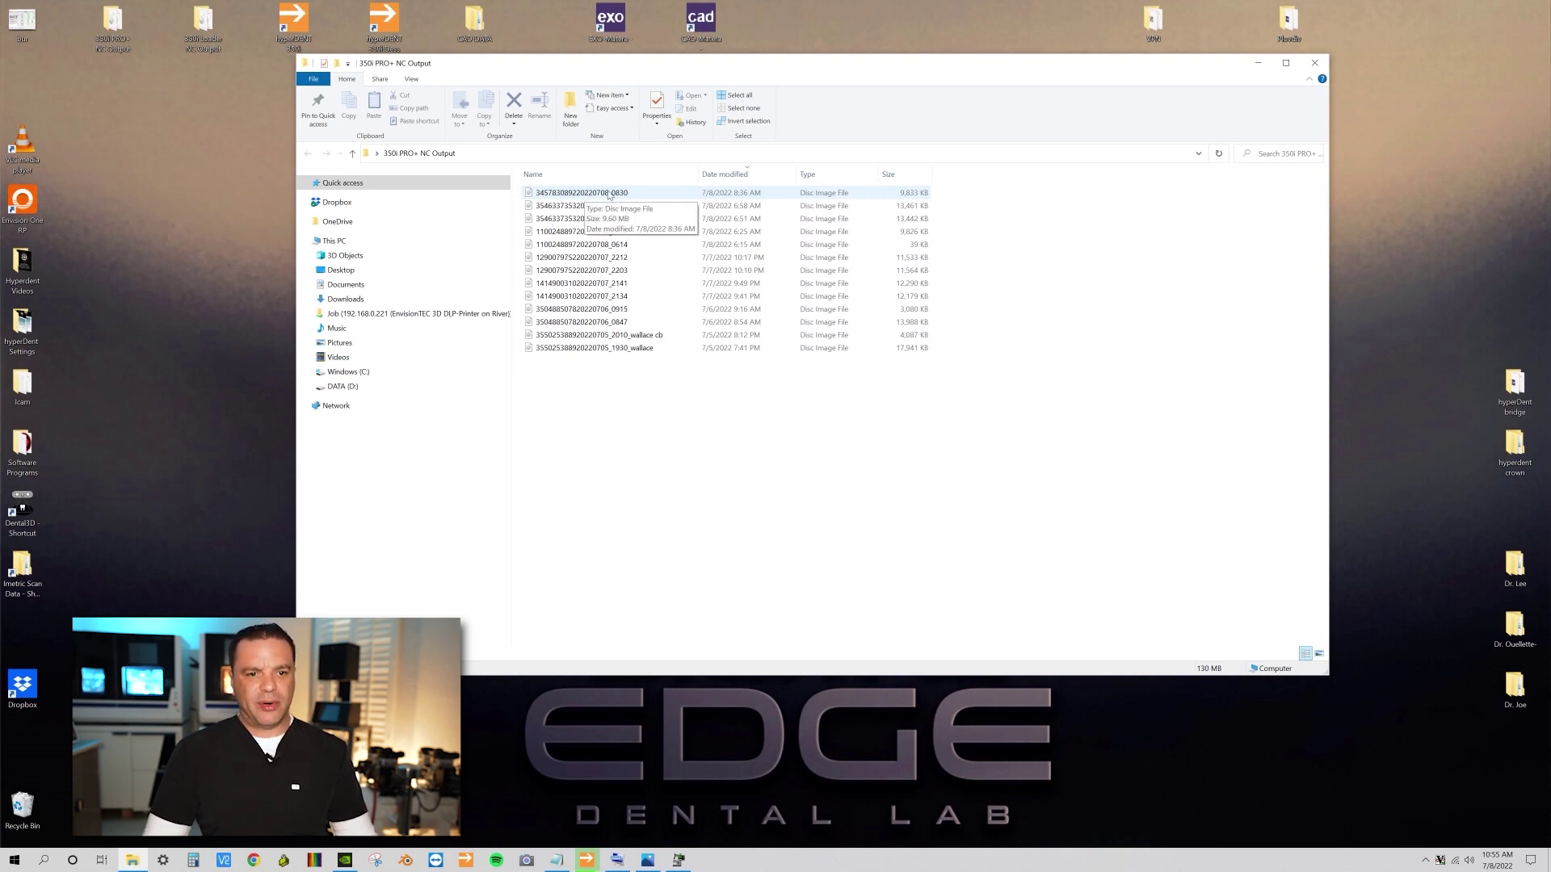
- Rename the original NC file ending in 0830 by appending "_bar full" to its name
{"action": "left_click", "coordinate": [704, 196]}
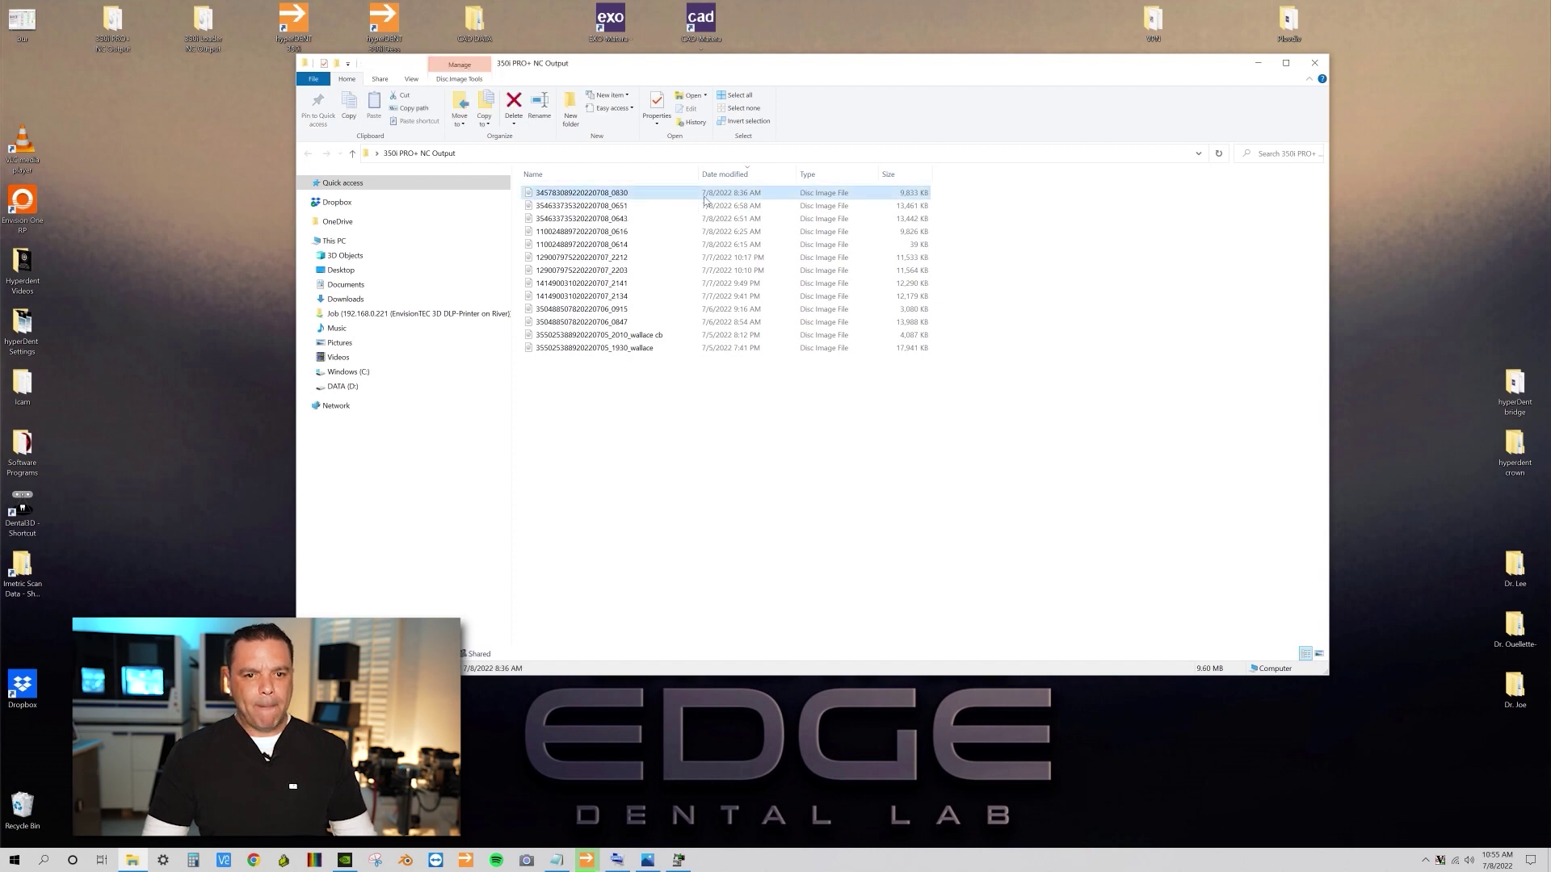
{"action": "right_click", "coordinate": [705, 200]}
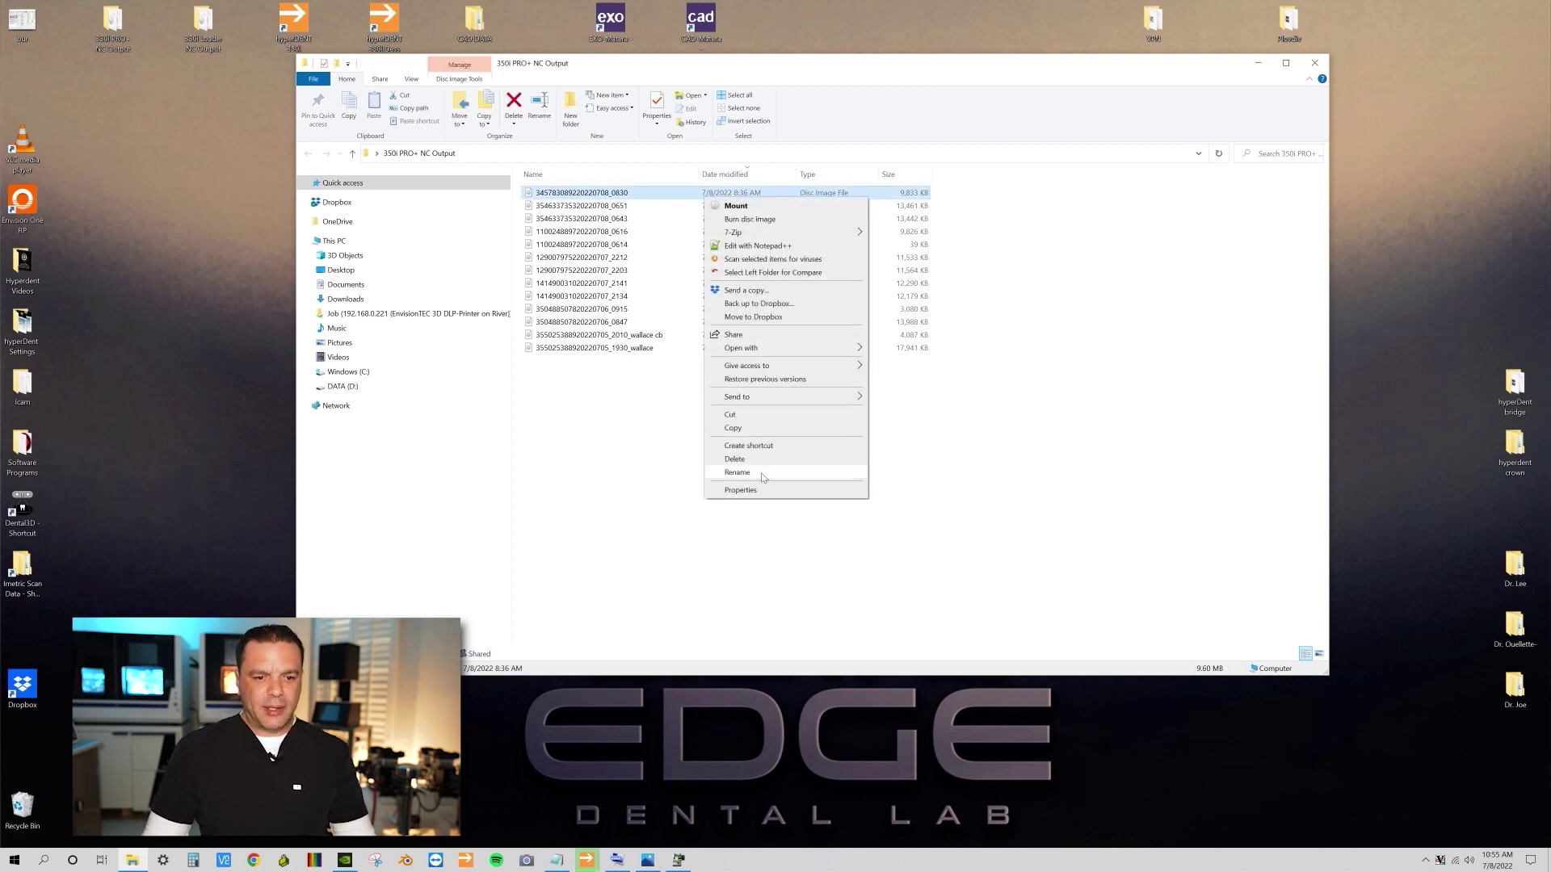
{"action": "left_click", "coordinate": [737, 473]}
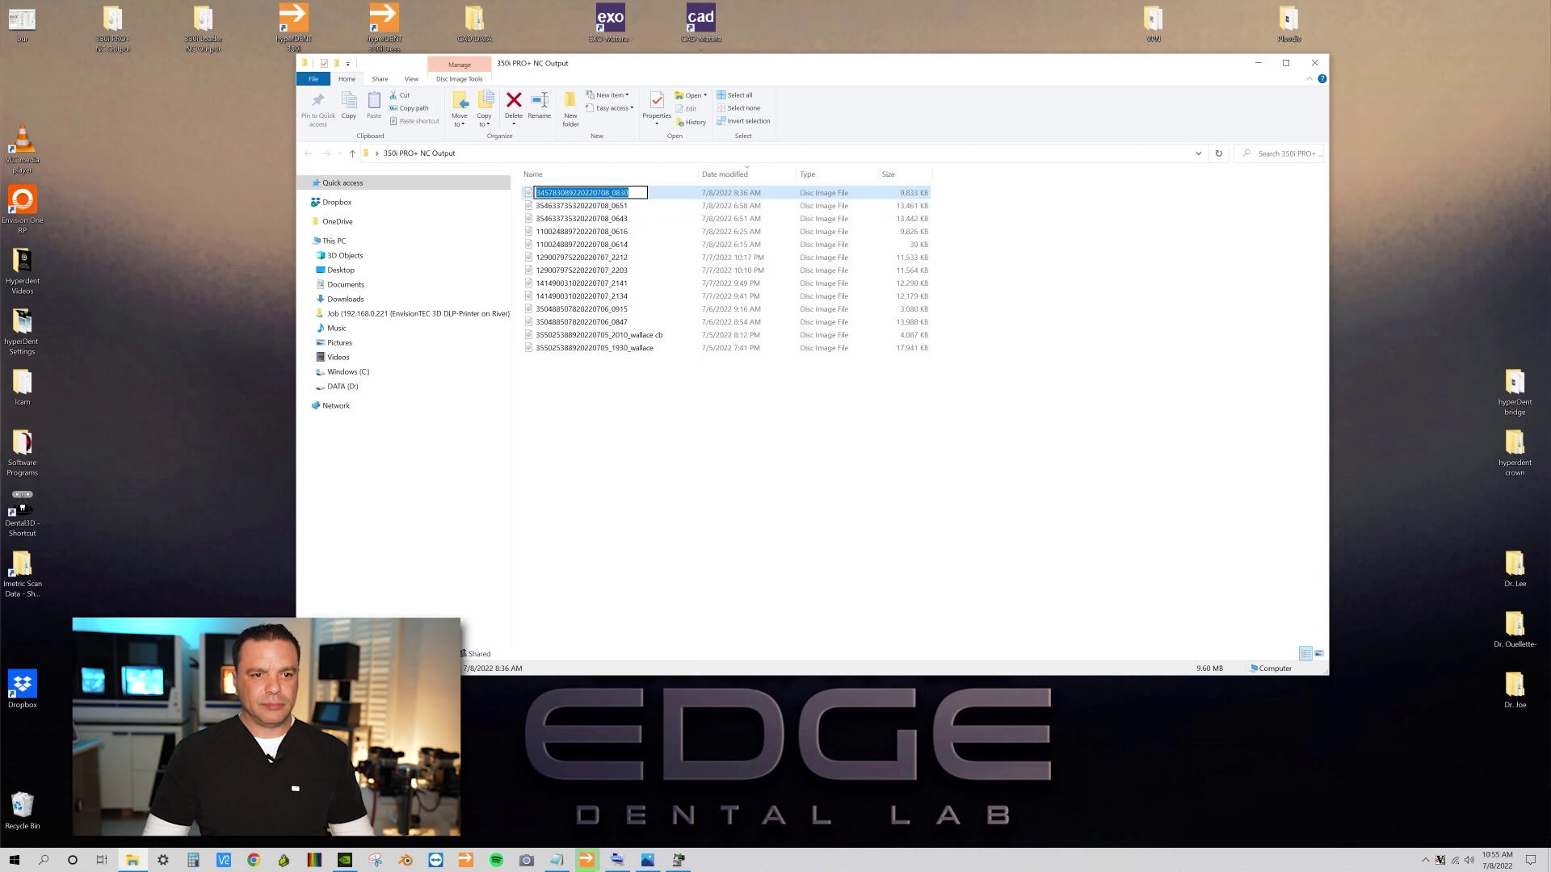
{"action": "key", "text": "End"}
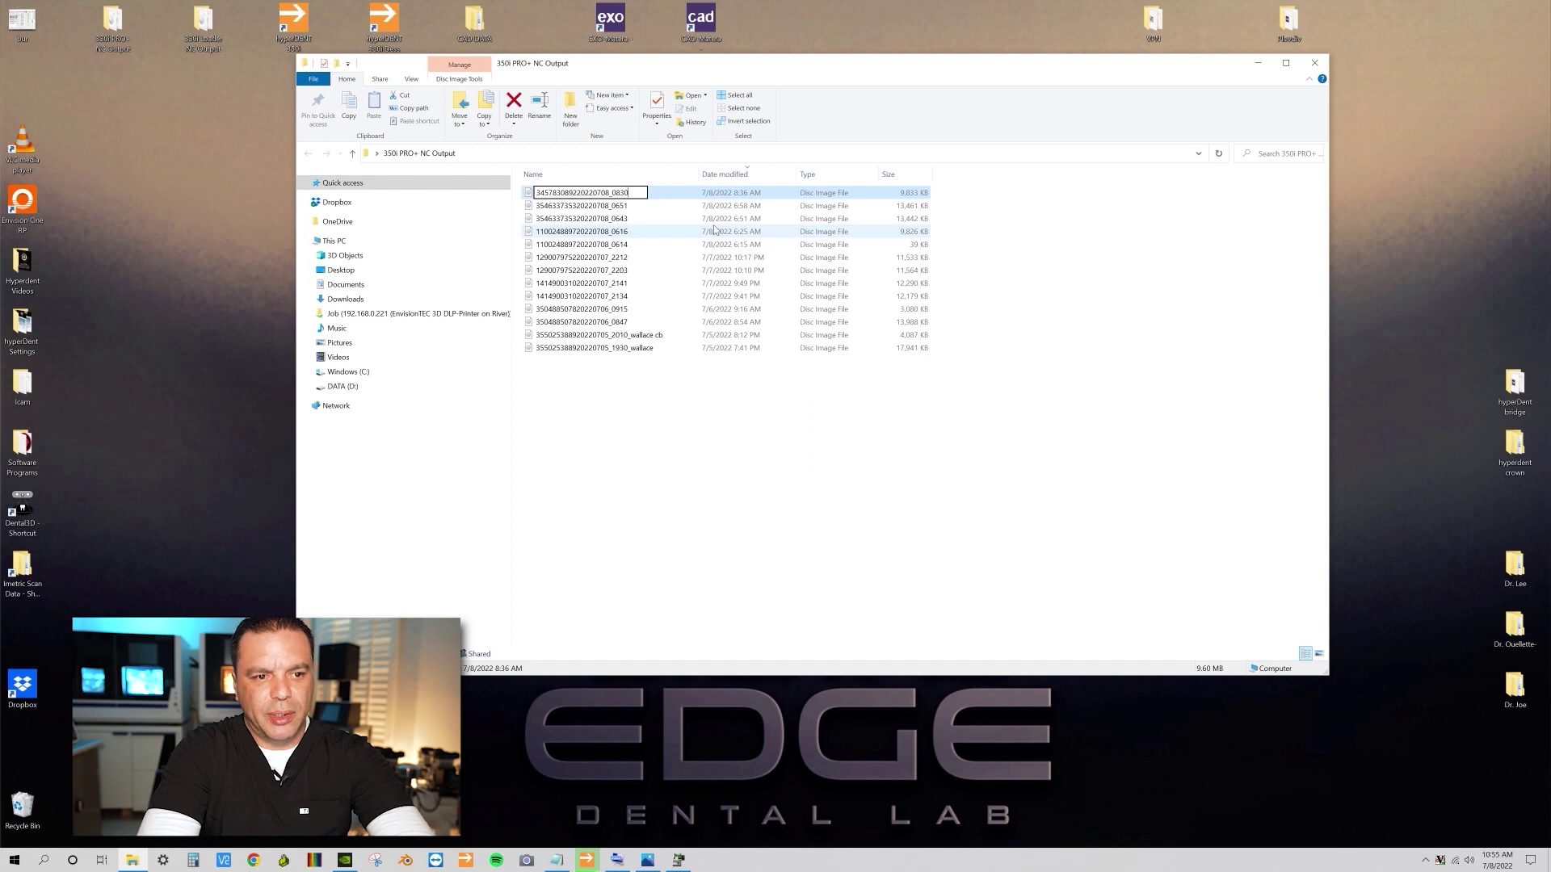
{"action": "type", "text": "_bar fu"}
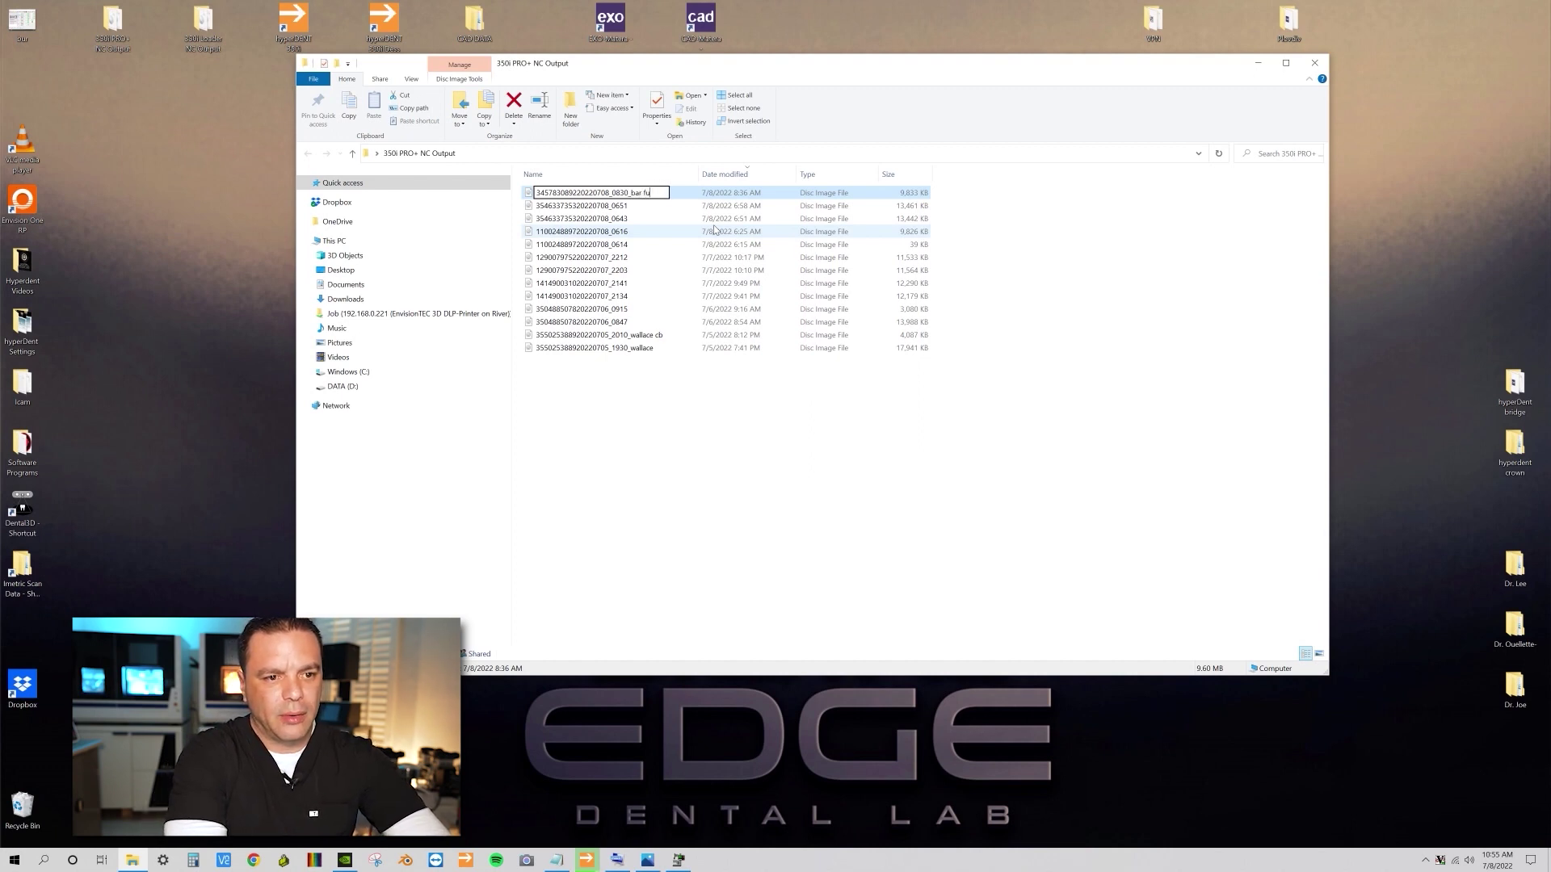
{"action": "type", "text": "ll"}
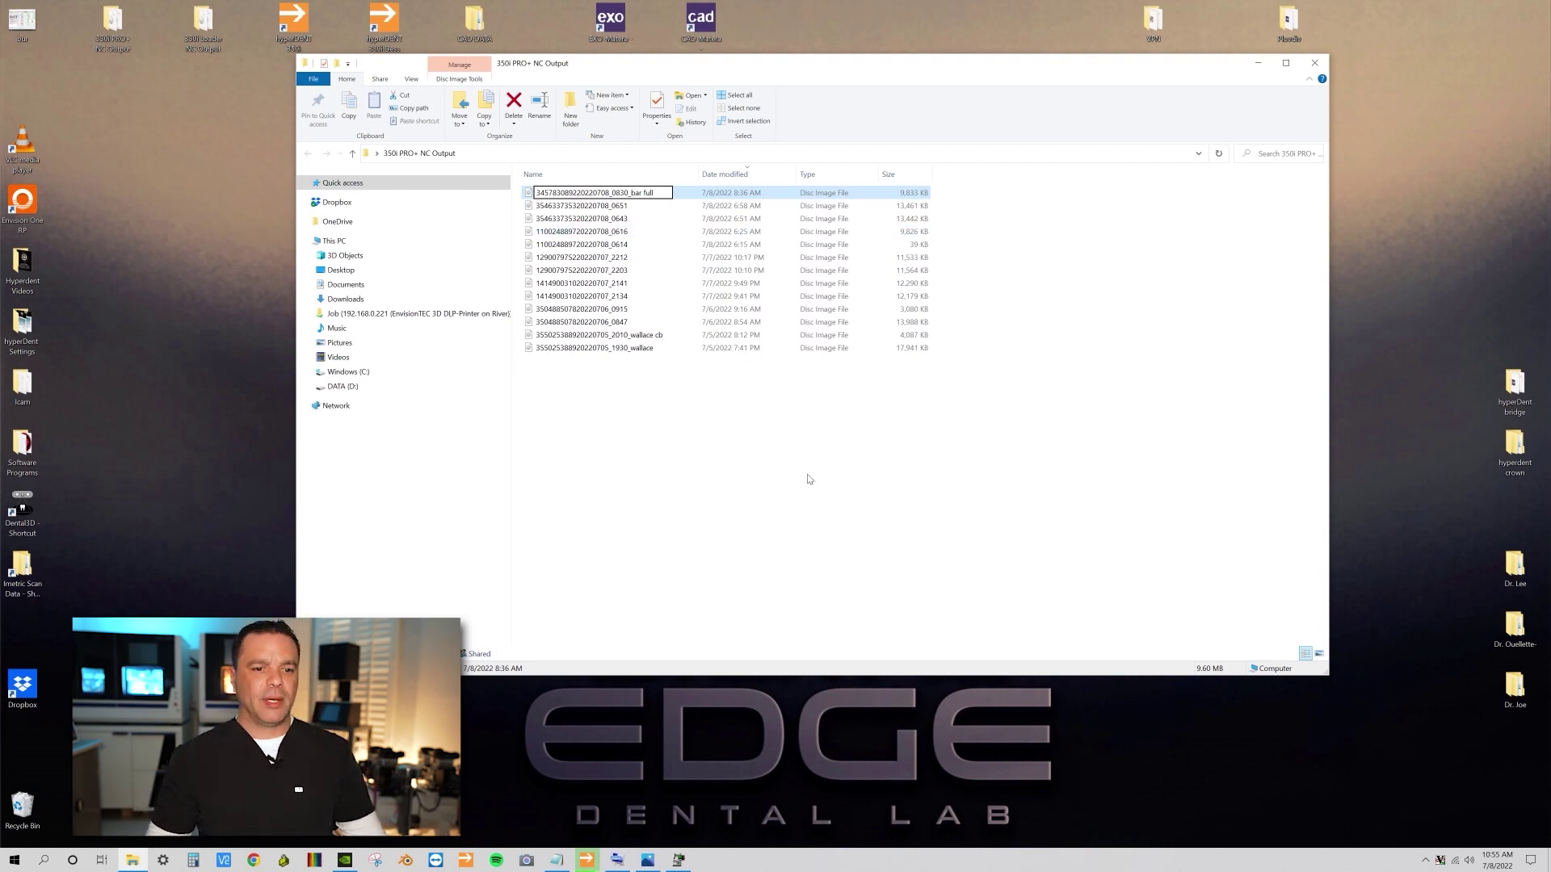
{"action": "key", "text": "Escape"}
{"action": "left_click", "coordinate": [816, 490]}
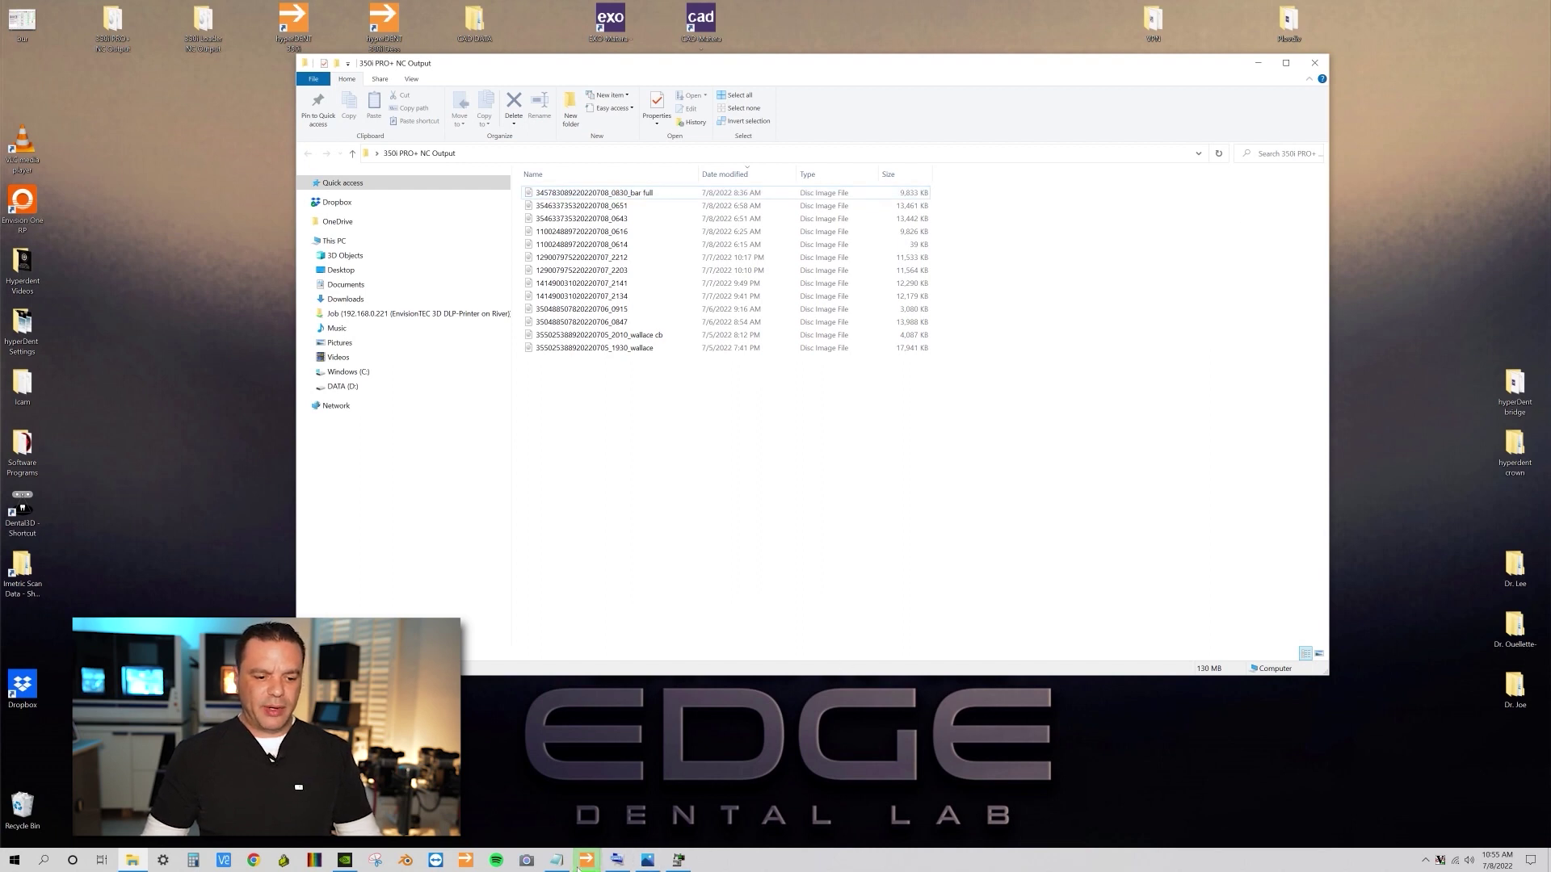
- Switch back to hyperVIEW and write the NC file for jobs 47 to 57, accepting the tool list and closing the postprocessor report
{"action": "mouse_move", "coordinate": [587, 863]}
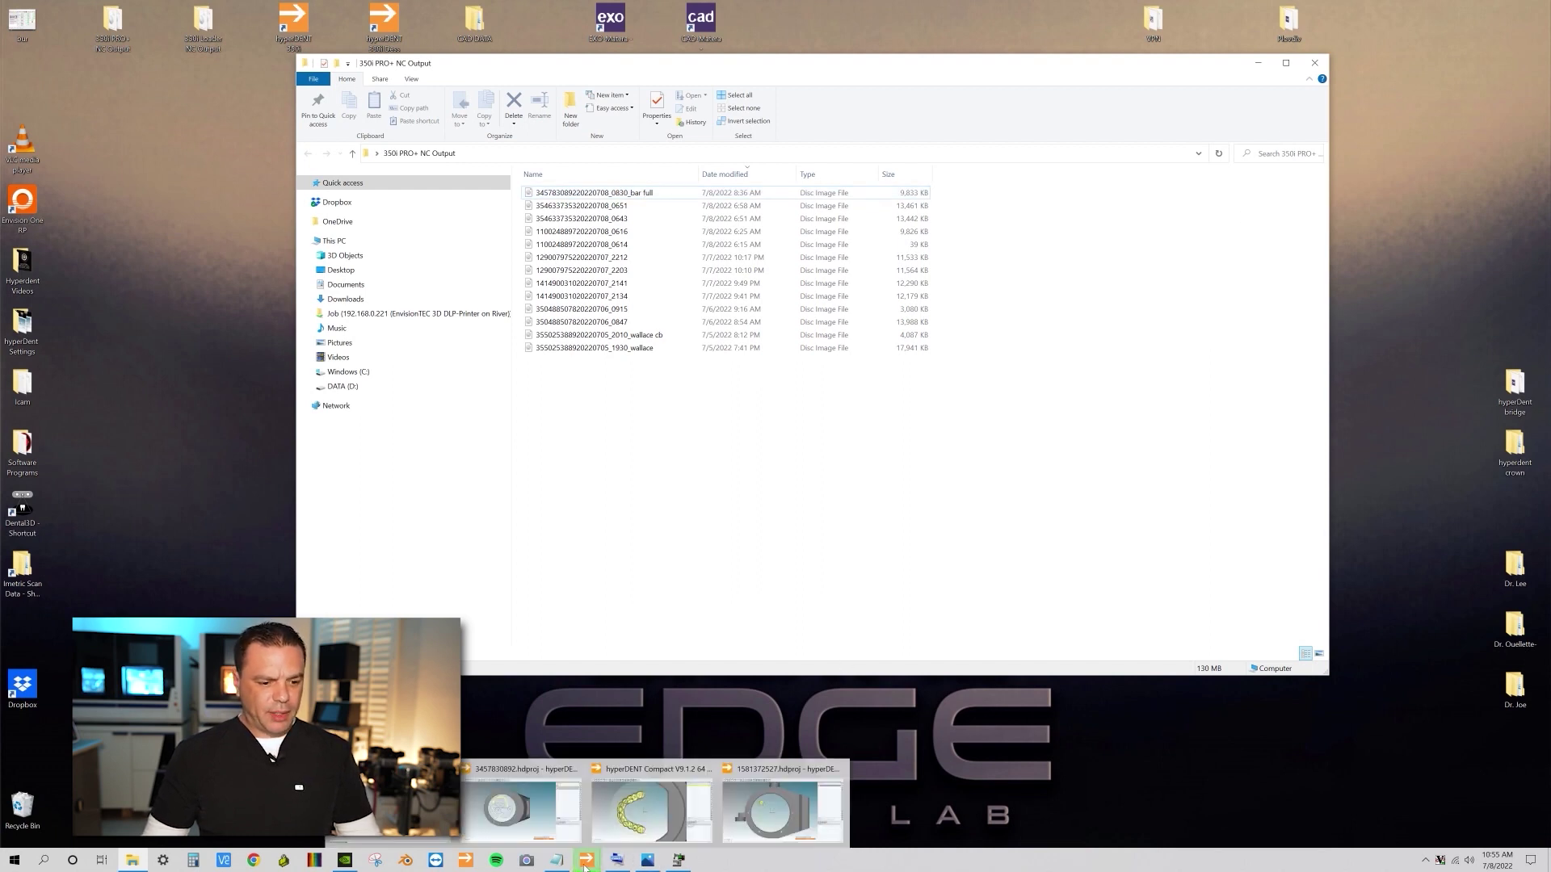
{"action": "left_click", "coordinate": [521, 808]}
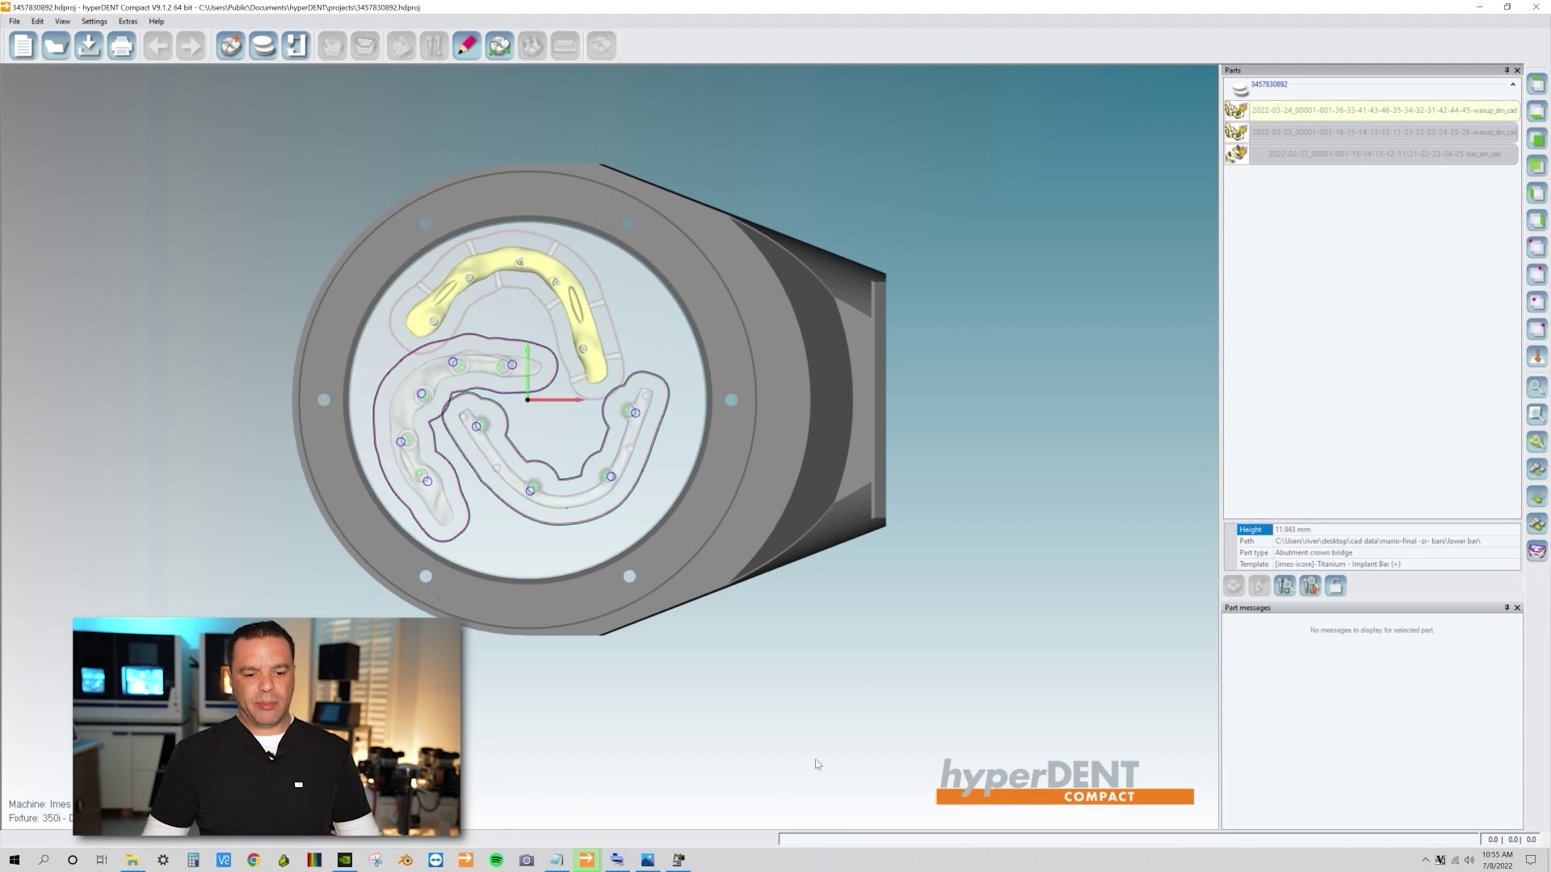
{"action": "left_click", "coordinate": [678, 860]}
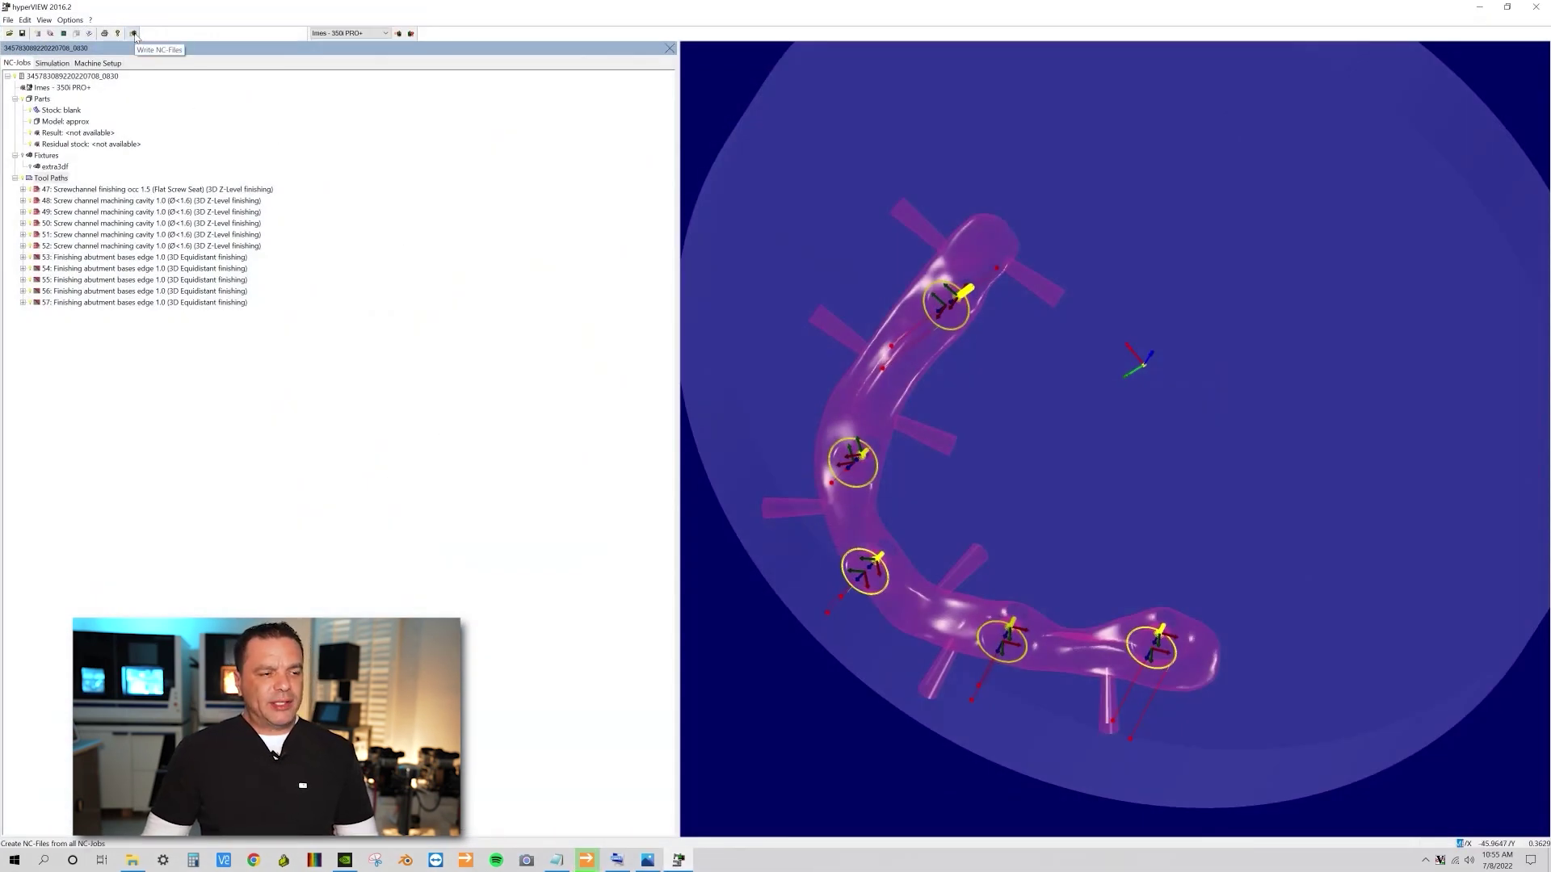
{"action": "left_click", "coordinate": [134, 34]}
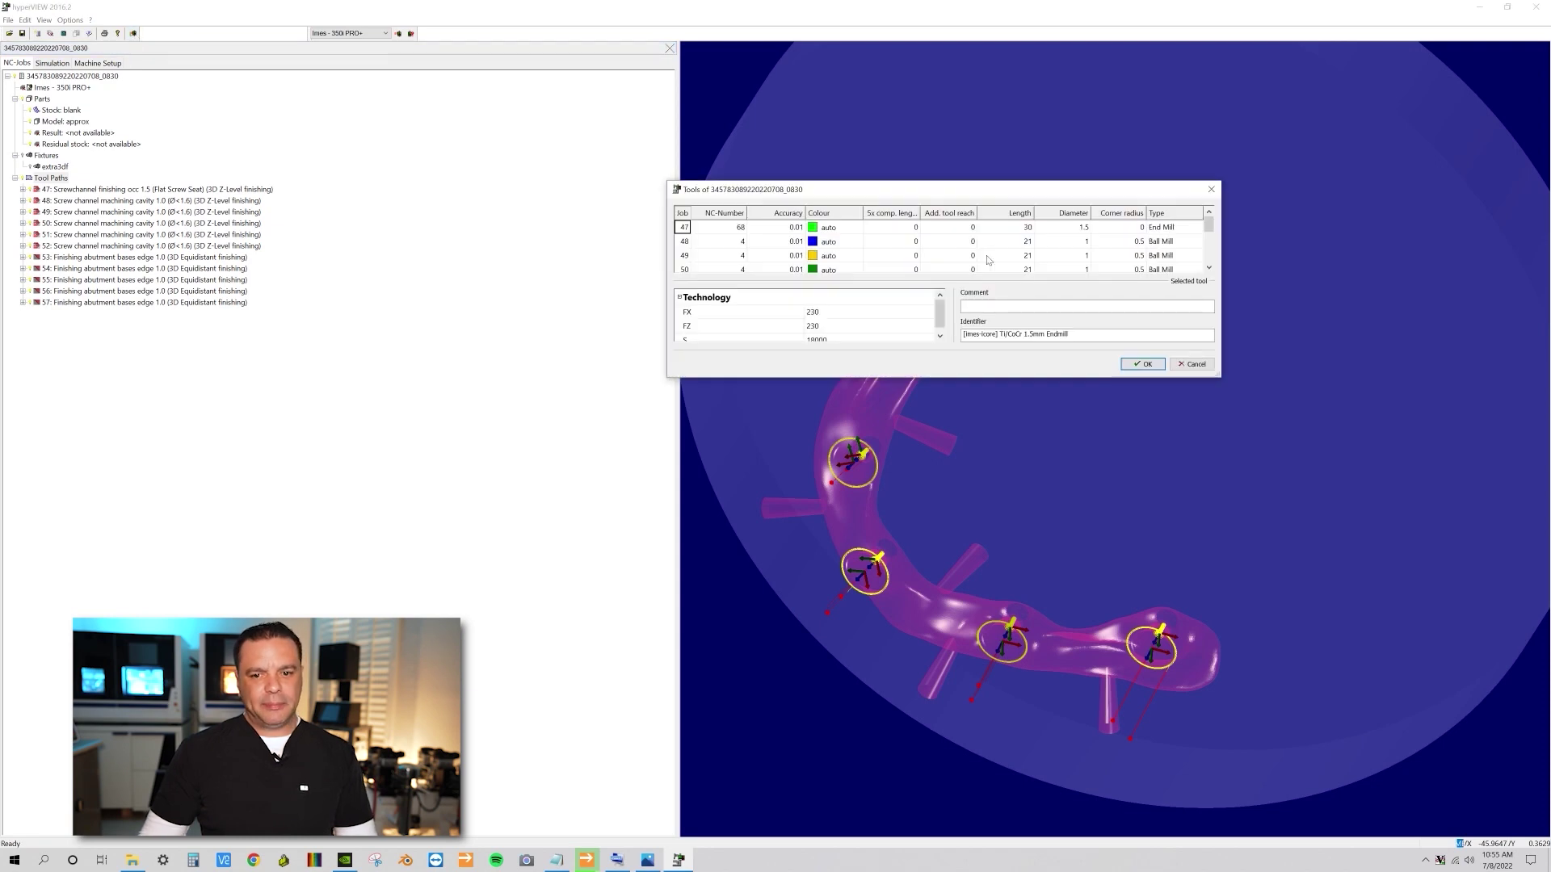
{"action": "left_click", "coordinate": [1130, 366]}
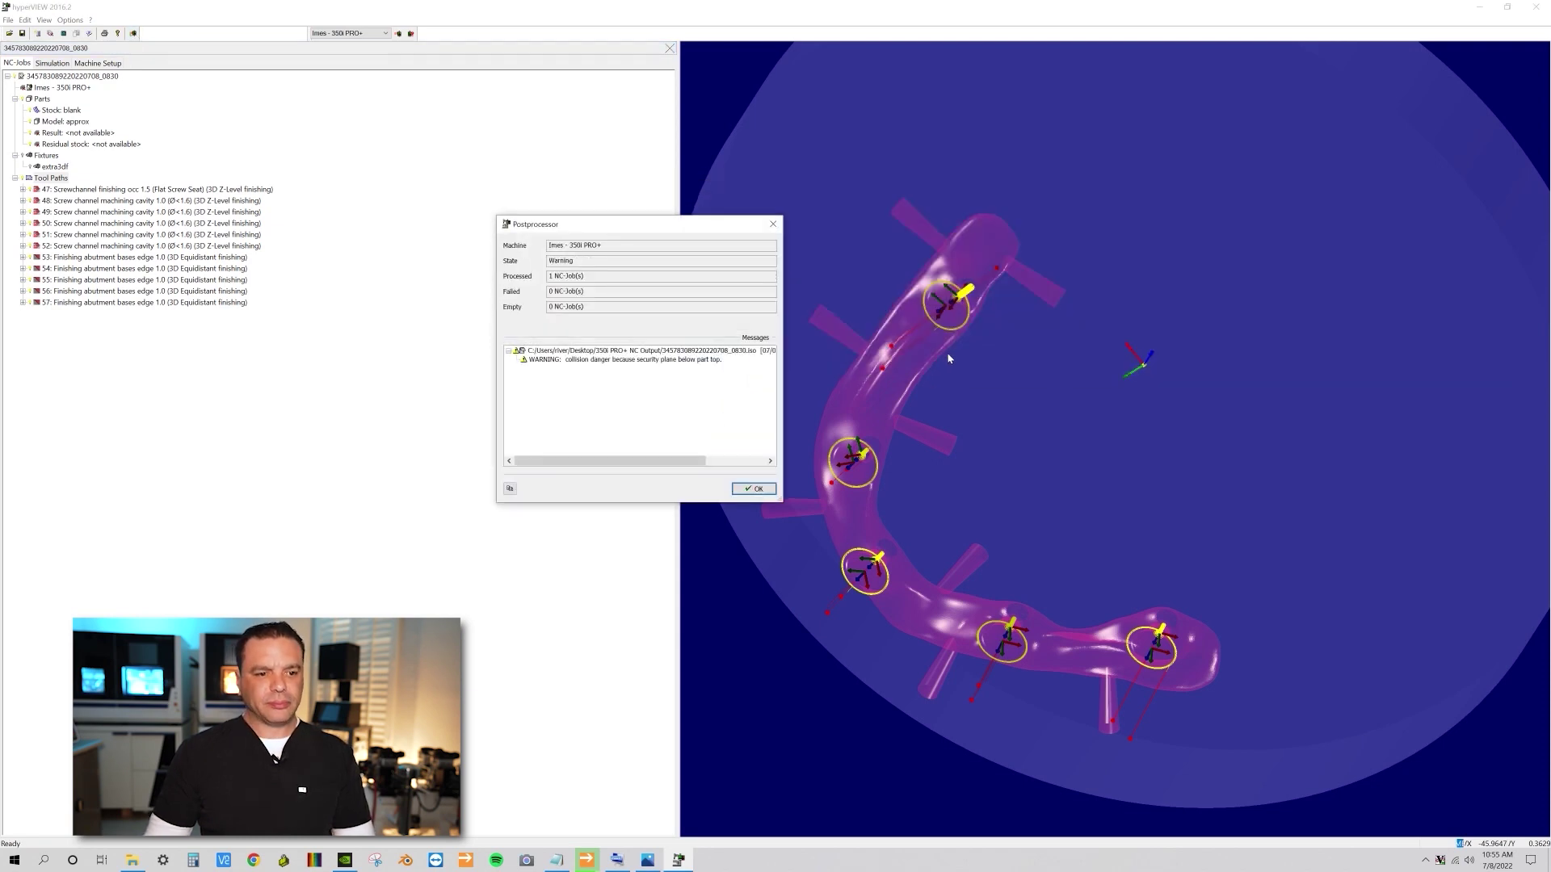
{"action": "left_click", "coordinate": [752, 490]}
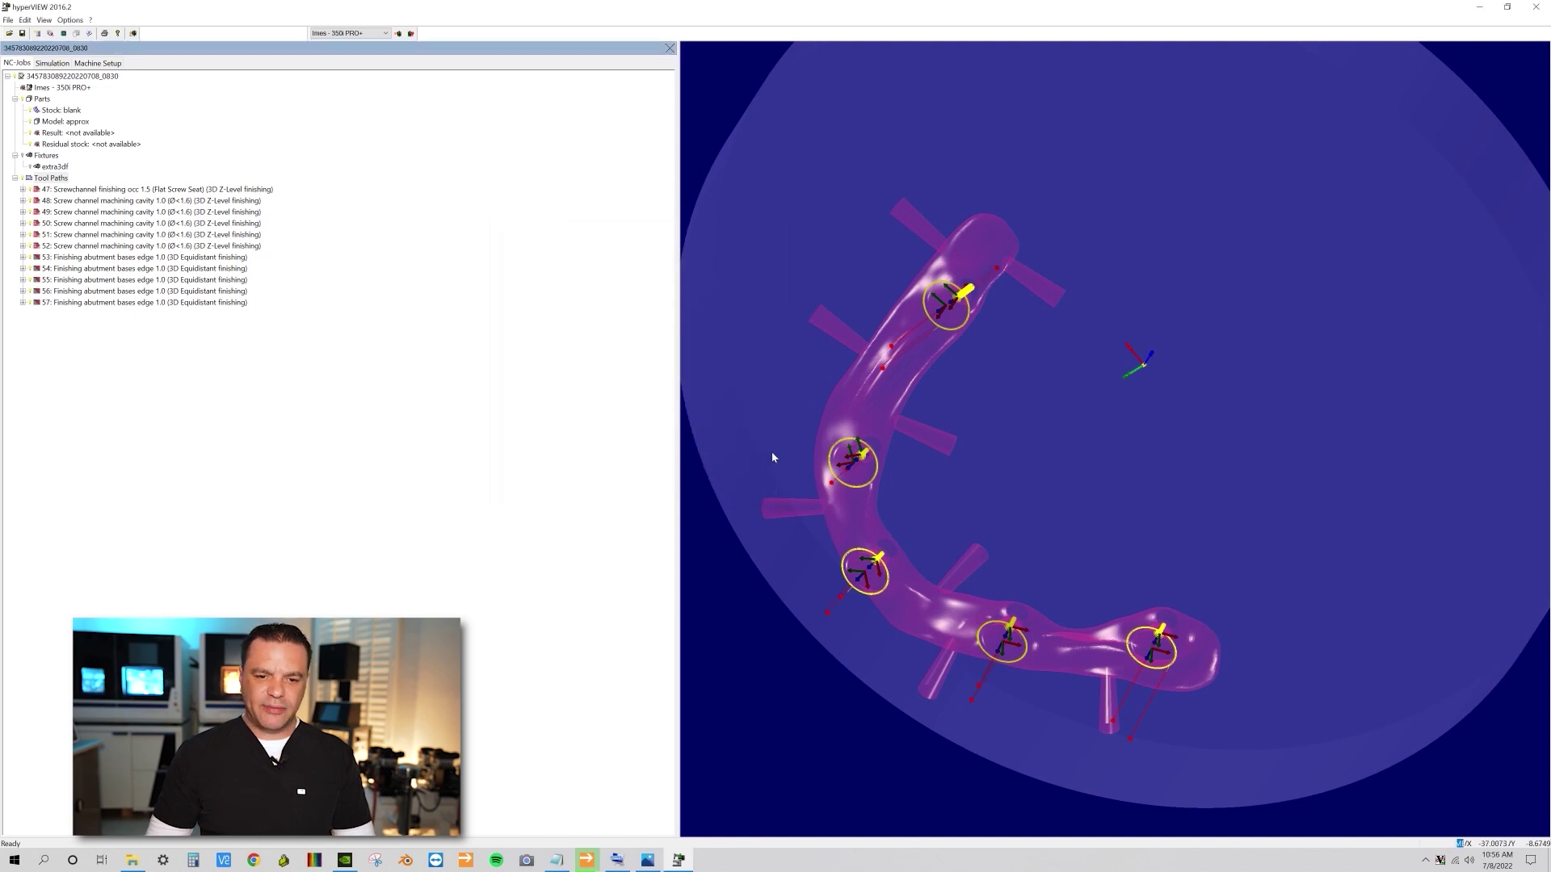
- Return to the 350i PRO+ NC Output folder and append "_1mm" to the newly written NC file's name
{"action": "left_click", "coordinate": [1477, 9]}
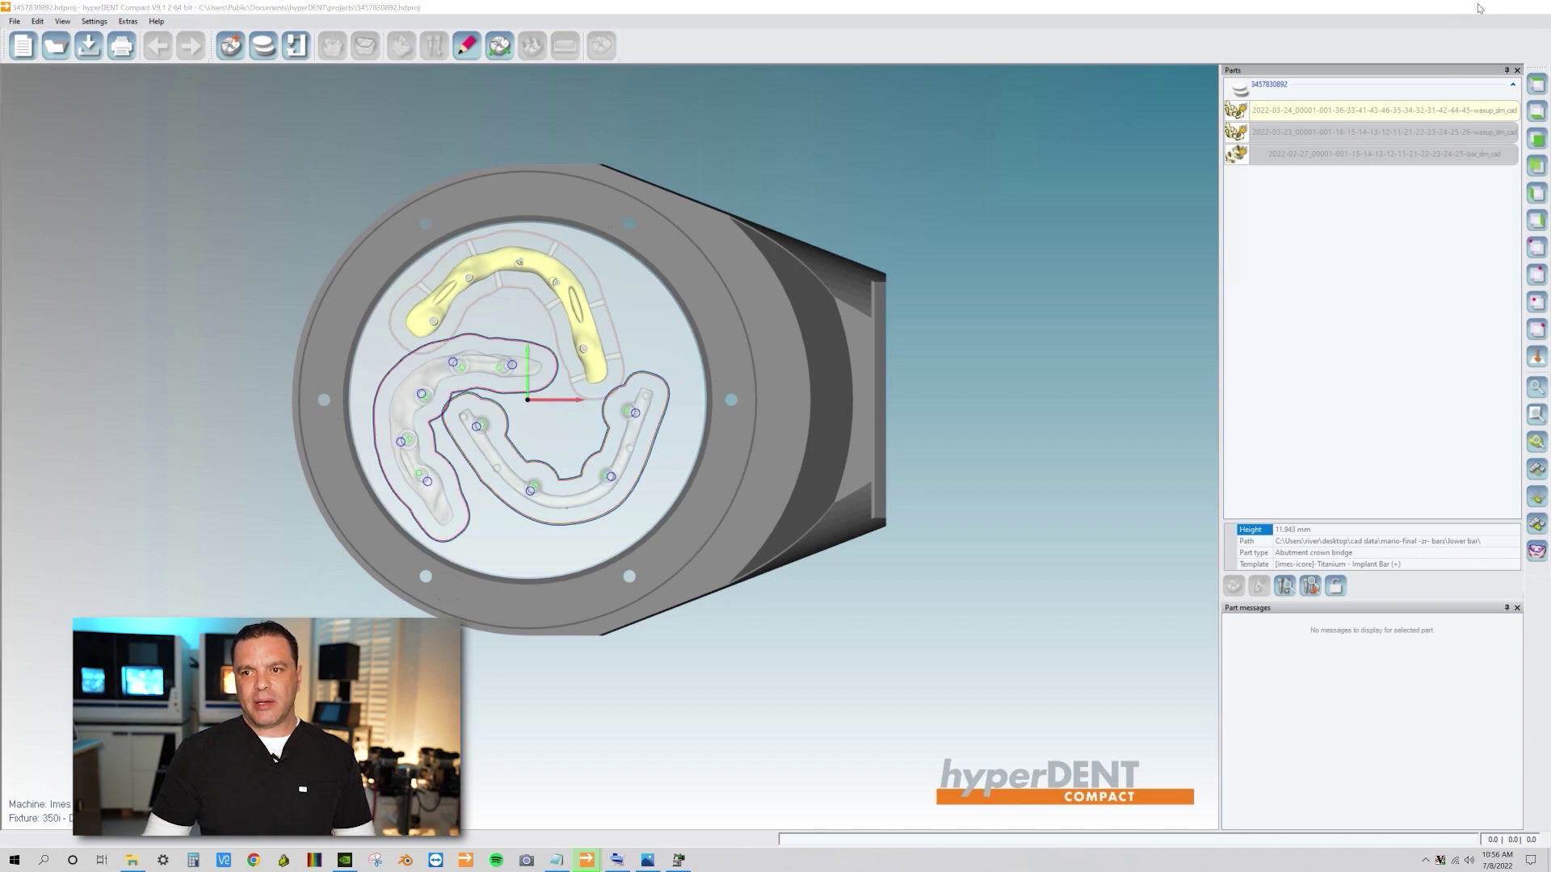
{"action": "left_click", "coordinate": [1478, 9]}
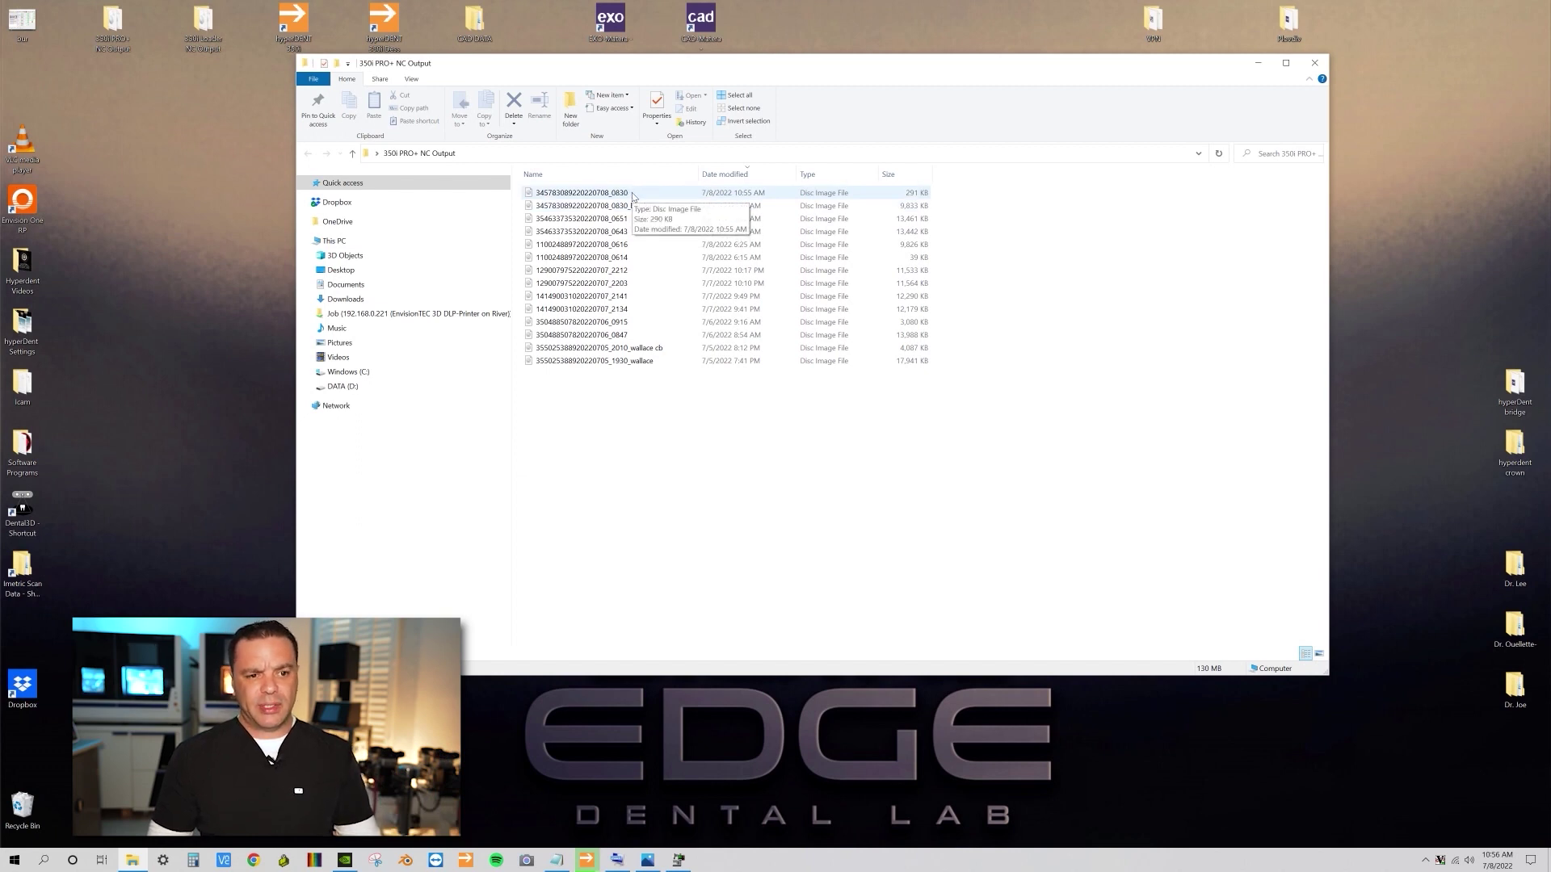
{"action": "right_click", "coordinate": [632, 195]}
{"action": "left_click", "coordinate": [726, 474]}
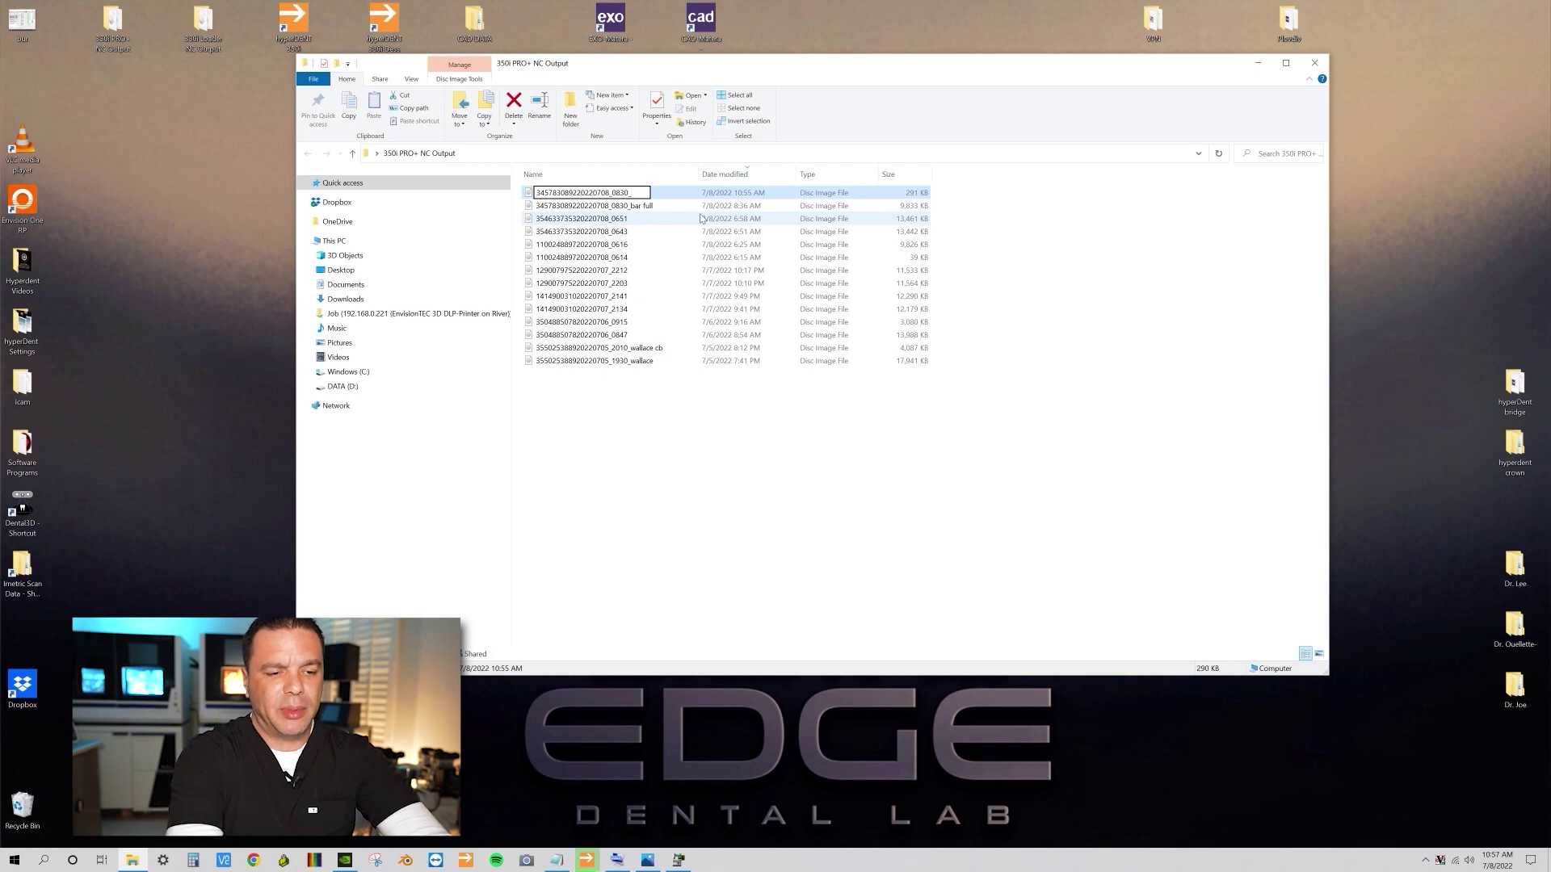
{"action": "type", "text": "1mm"}
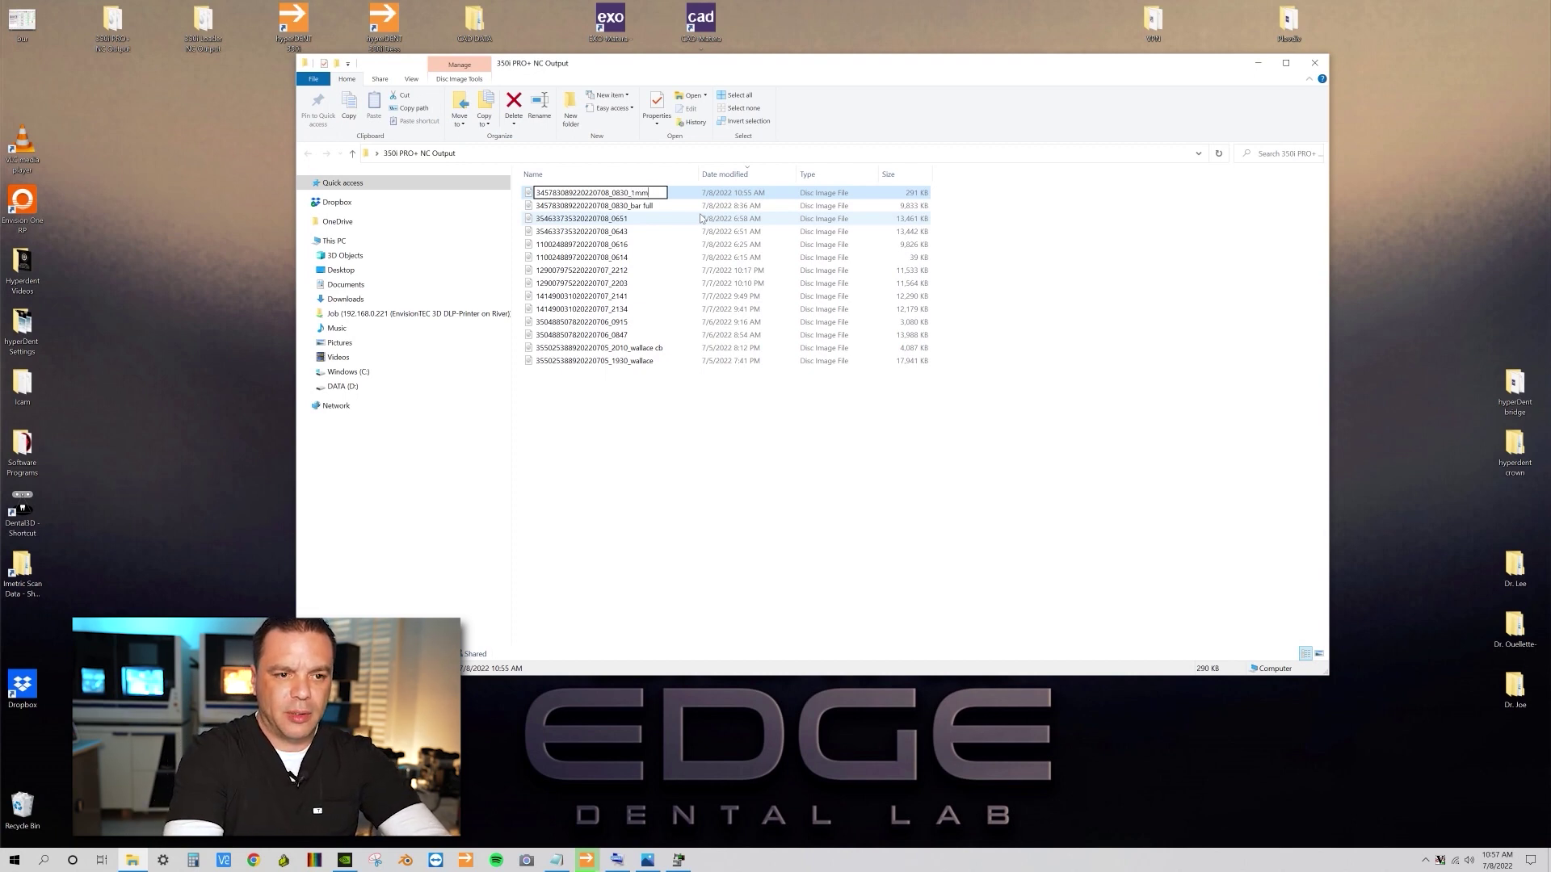
{"action": "left_click", "coordinate": [989, 461]}
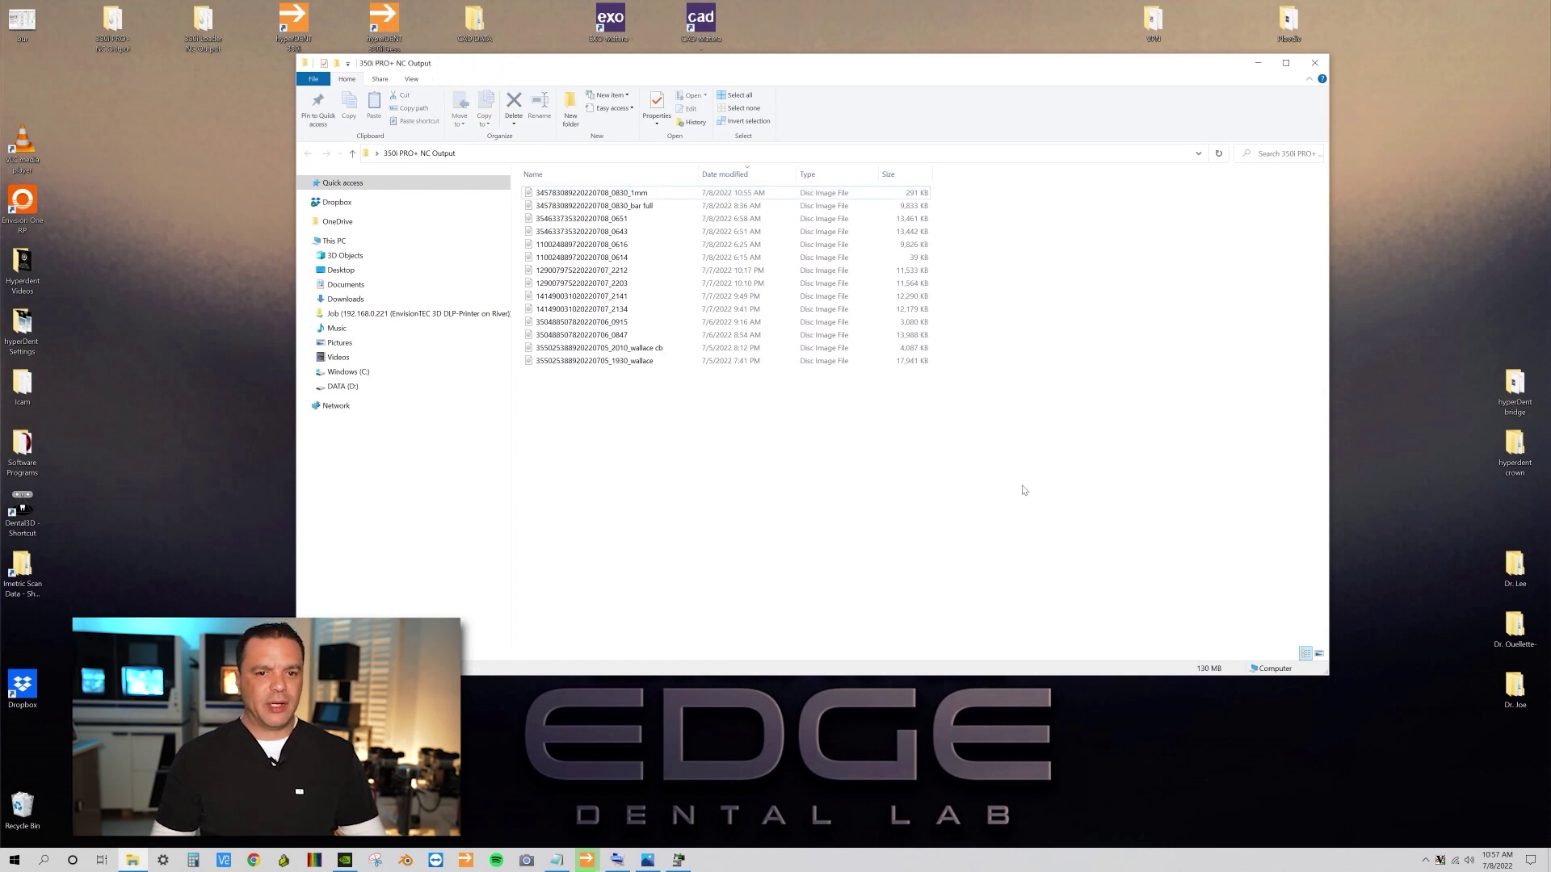
- Bring hyperVIEW back up and examine the remaining tool paths around the implant bar from a tilted angle
{"action": "double_click", "coordinate": [701, 206]}
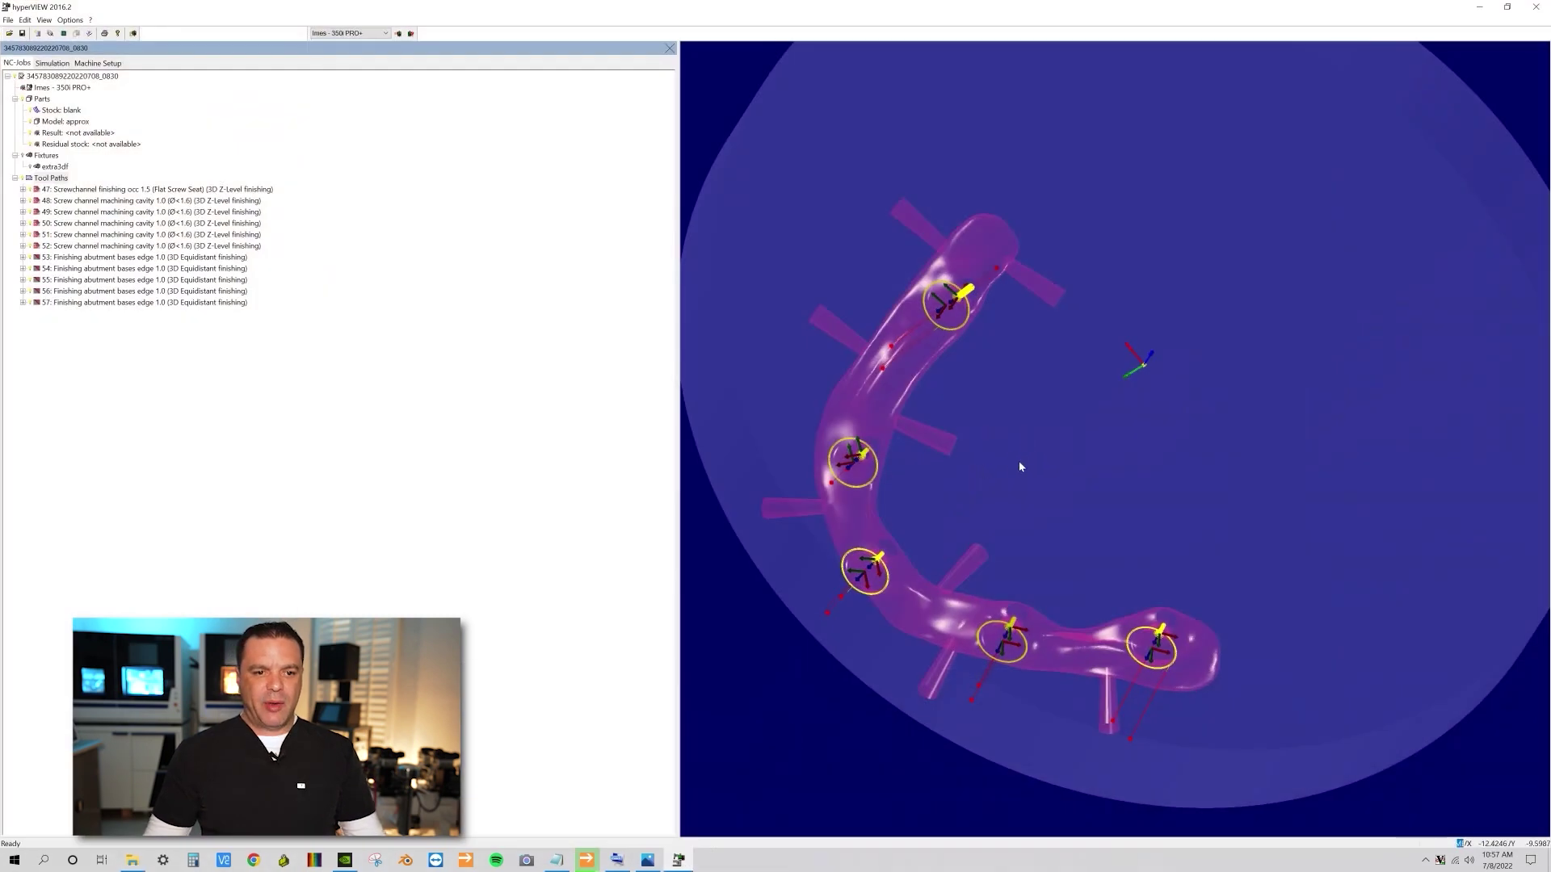
{"action": "middle_click_drag", "start_coordinate": [928, 429], "coordinate": [927, 413]}
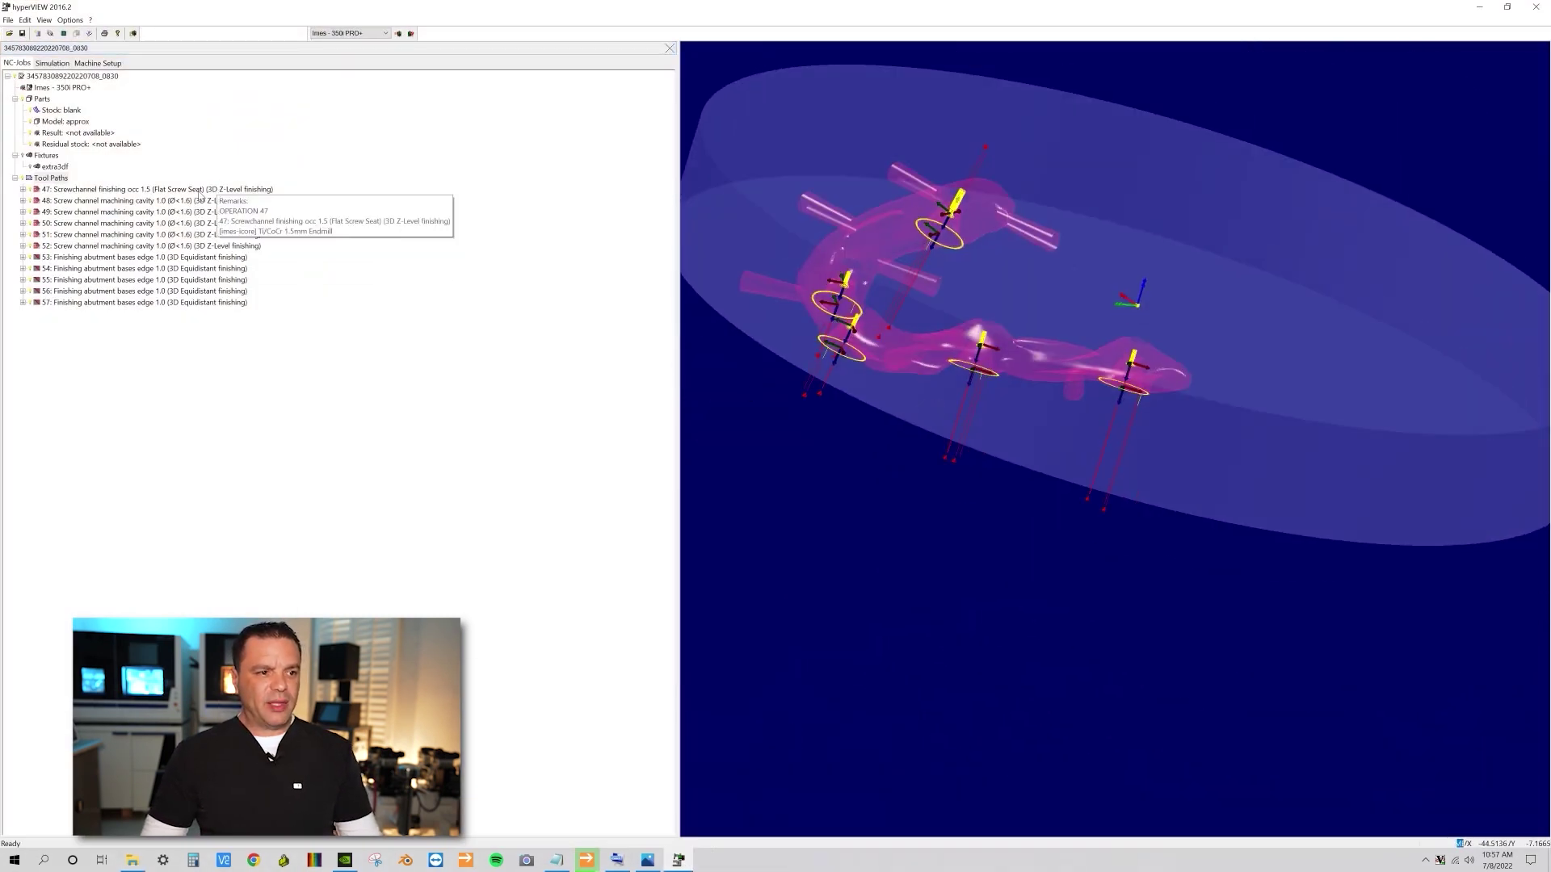
{"action": "middle_click_drag", "start_coordinate": [1000, 323], "coordinate": [880, 308]}
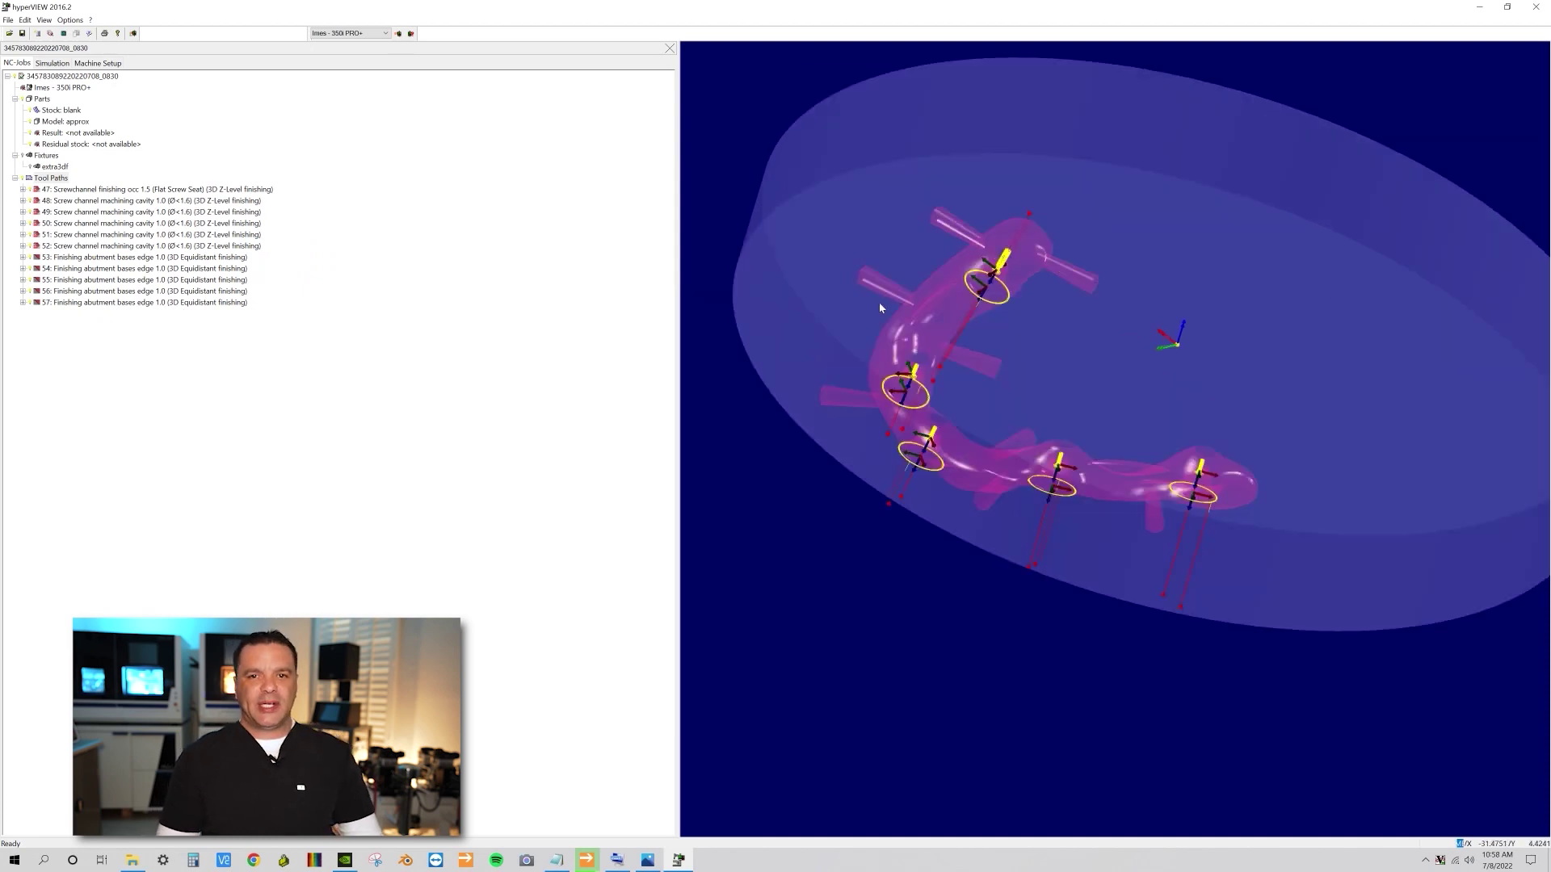